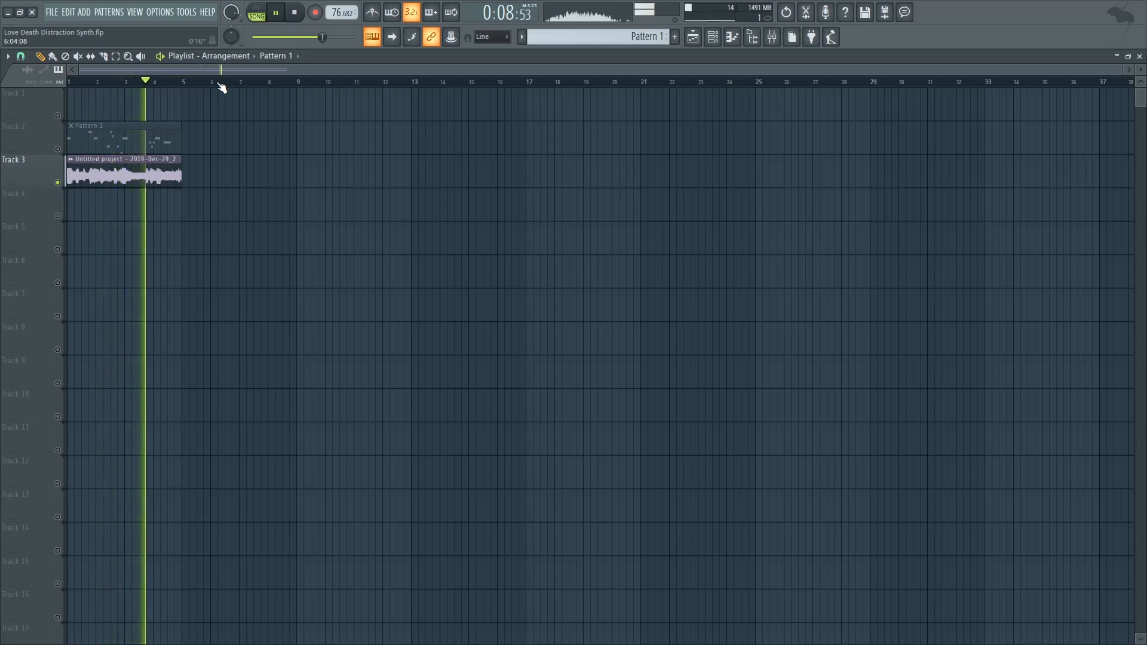
# Play the arrangement, muting Track 3 and unmuting Track 2 to compare the parts
pyautogui.press('space')
pyautogui.click(58, 182)
pyautogui.click(57, 149)
pyautogui.press('space')
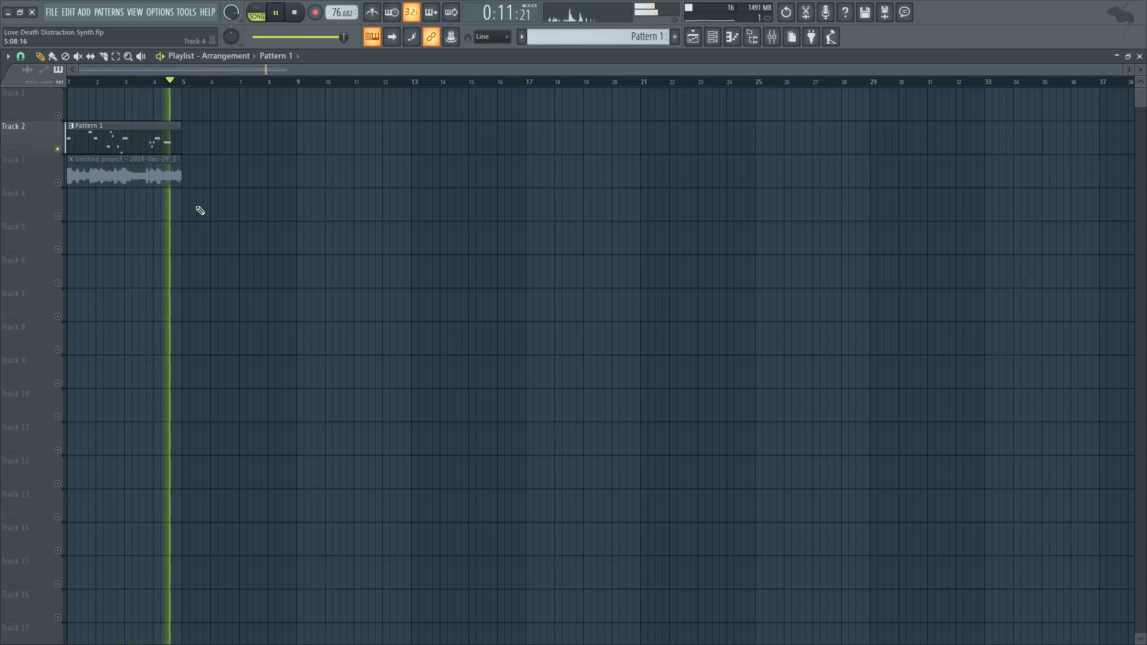
# Set oscillator 1's wavetable position to about 0.38 in Massive X while auditioning playback
pyautogui.press('space')
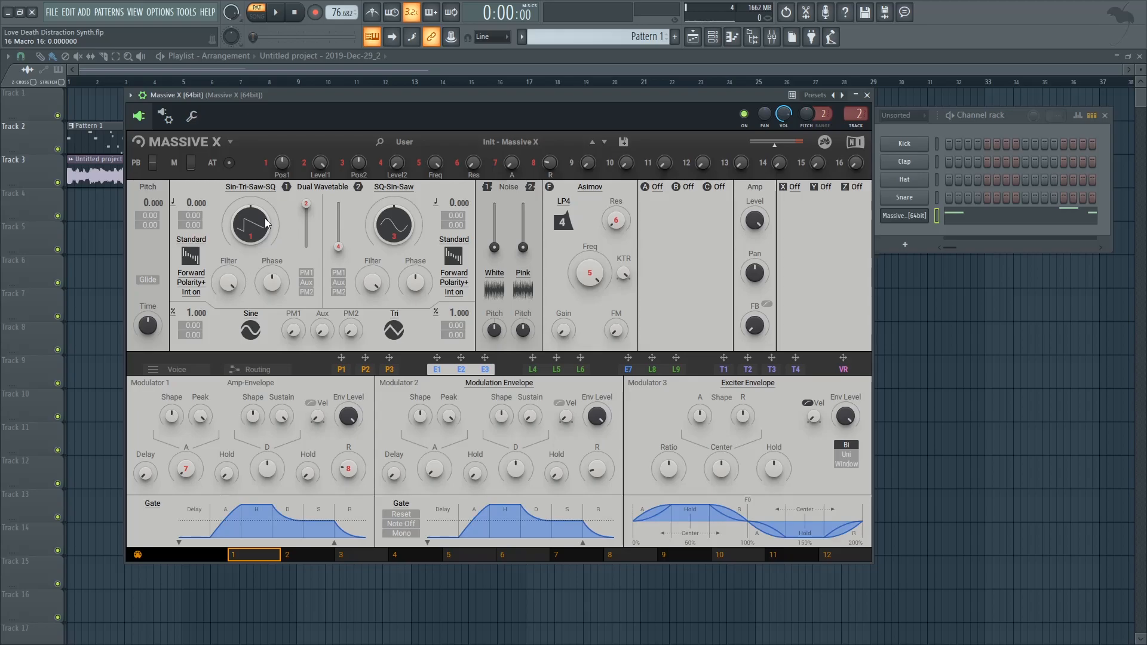
pyautogui.moveTo(255, 225); pyautogui.dragTo(255, 208)
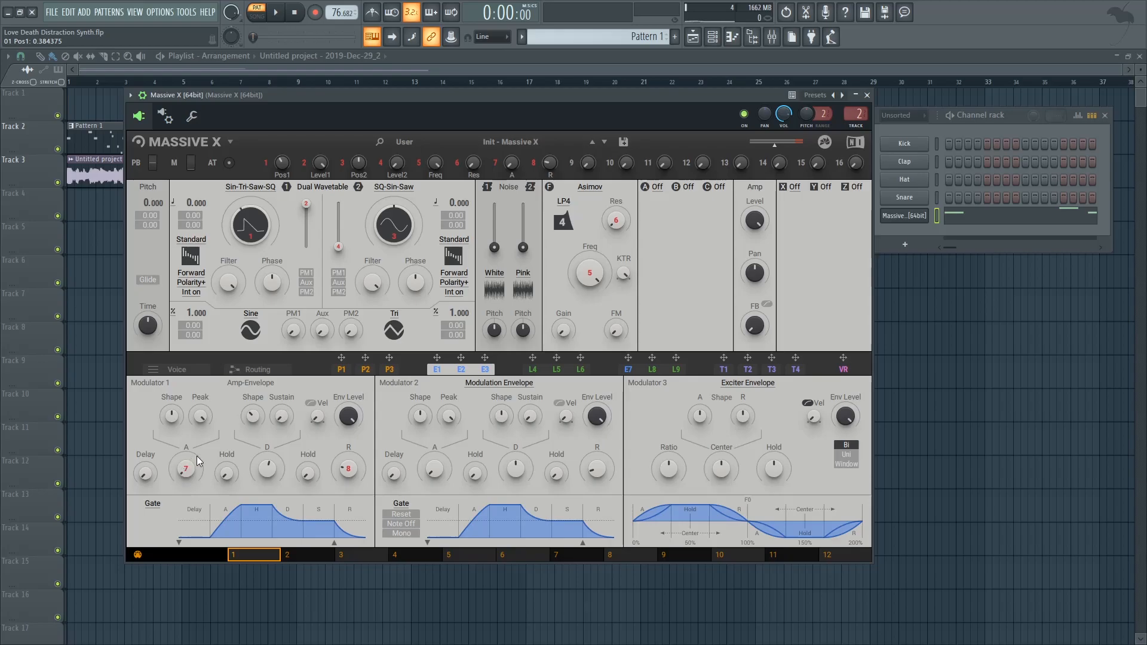
pyautogui.press('space')
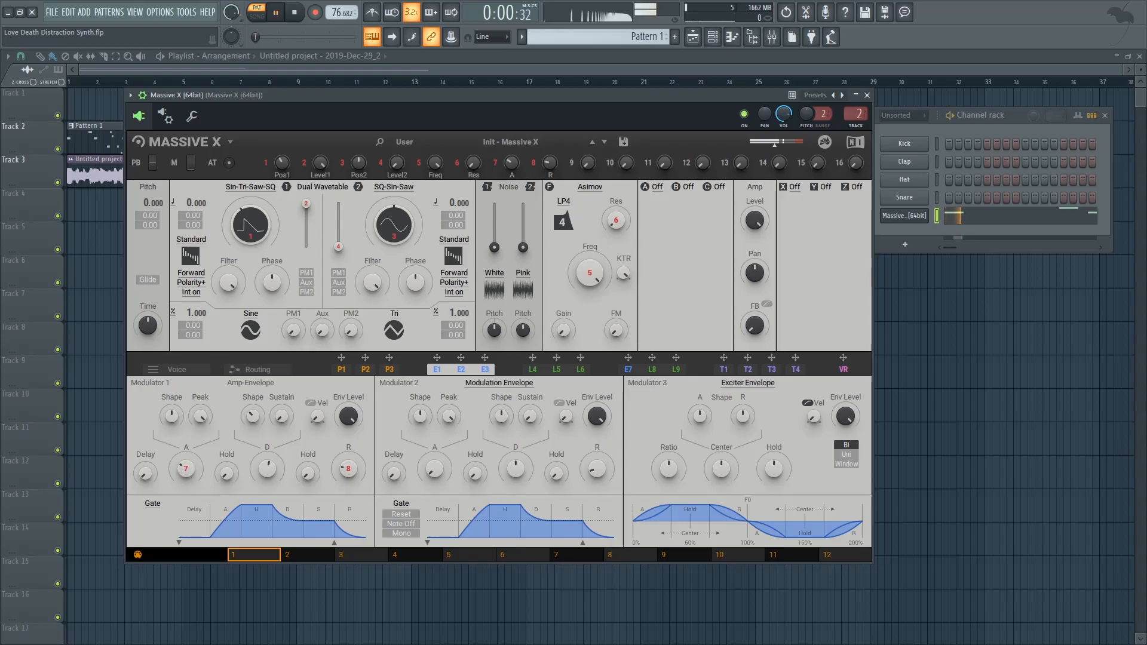
pyautogui.press('space')
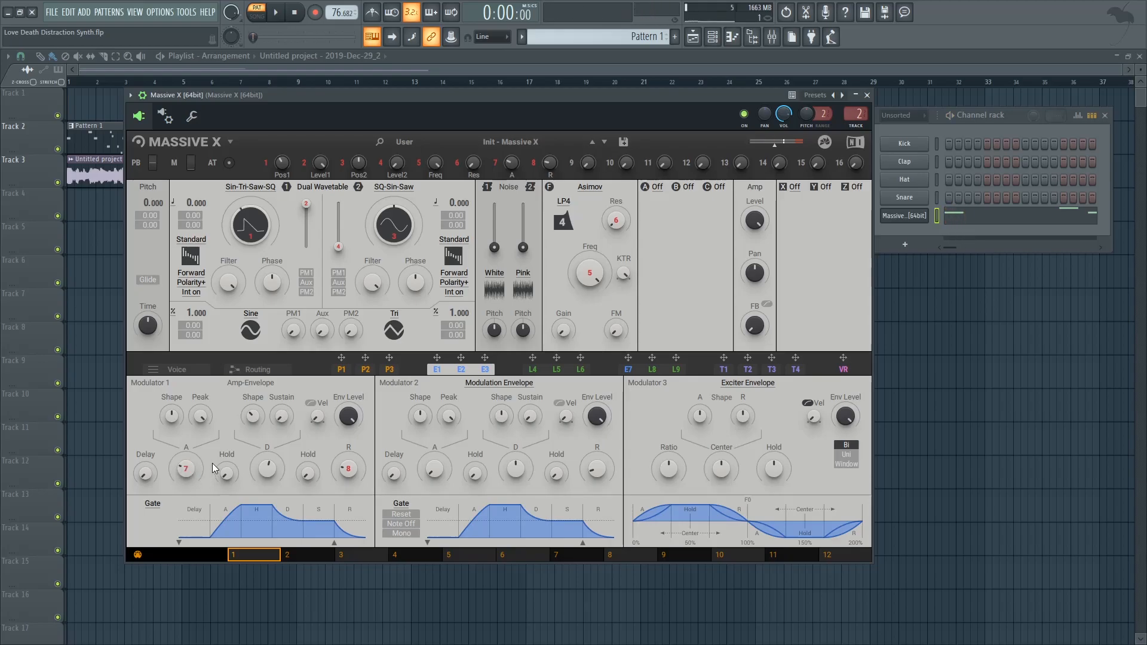
# Nudge the amp envelope's release knob slightly and audition the result
pyautogui.moveTo(354, 470); pyautogui.dragTo(354, 466)
pyautogui.press('space')
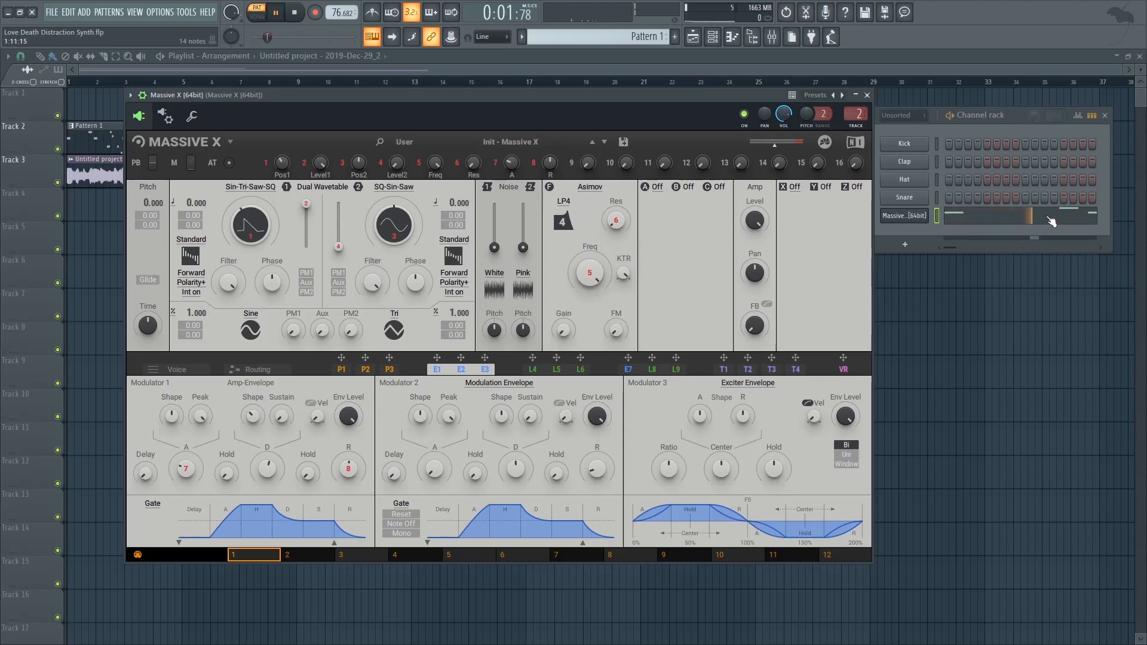
pyautogui.press('space')
# Switch the filter type to Blue Monark and lower its cutoff frequency to about 0.33 while auditioning
pyautogui.click(594, 190)
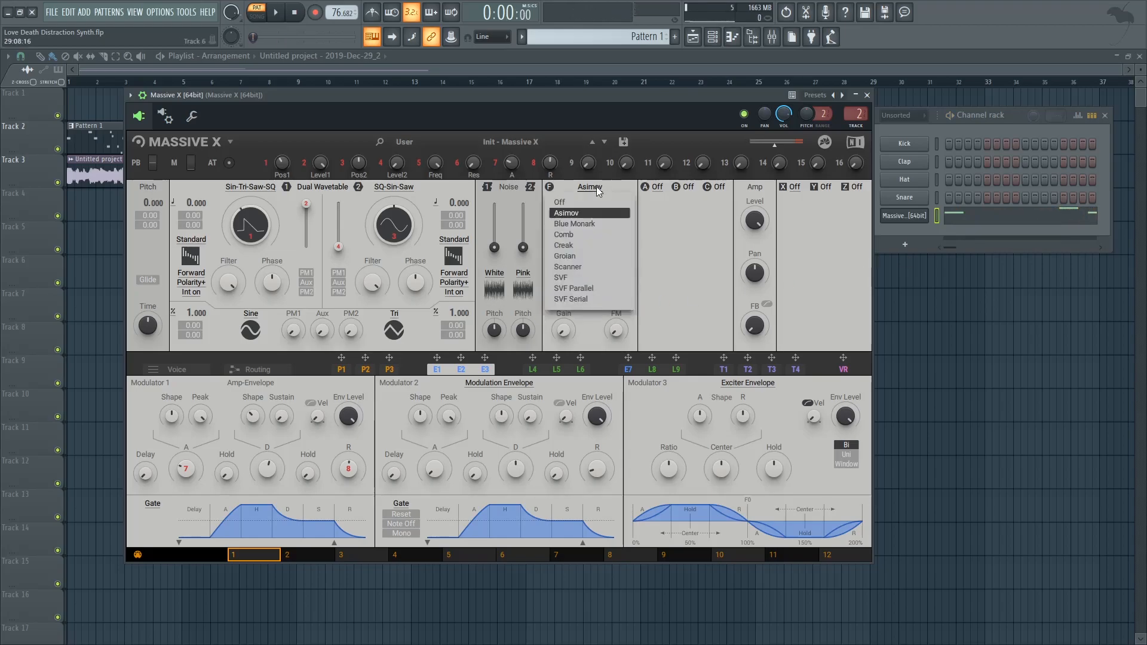
pyautogui.click(575, 224)
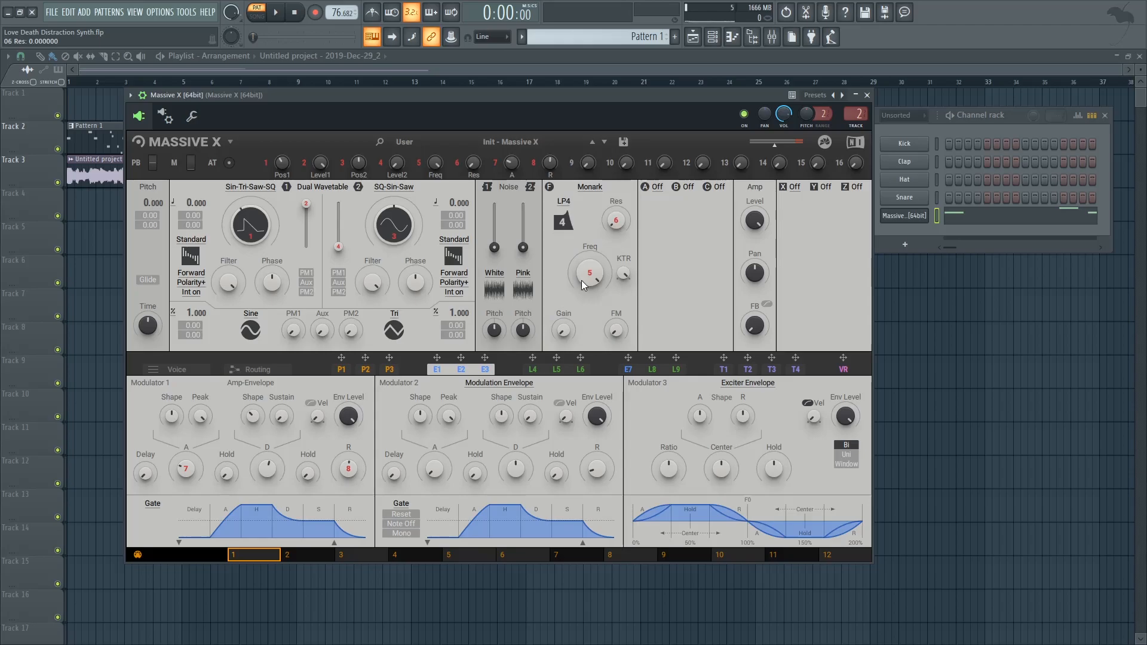
pyautogui.moveTo(592, 276); pyautogui.dragTo(593, 300)
pyautogui.press('space')
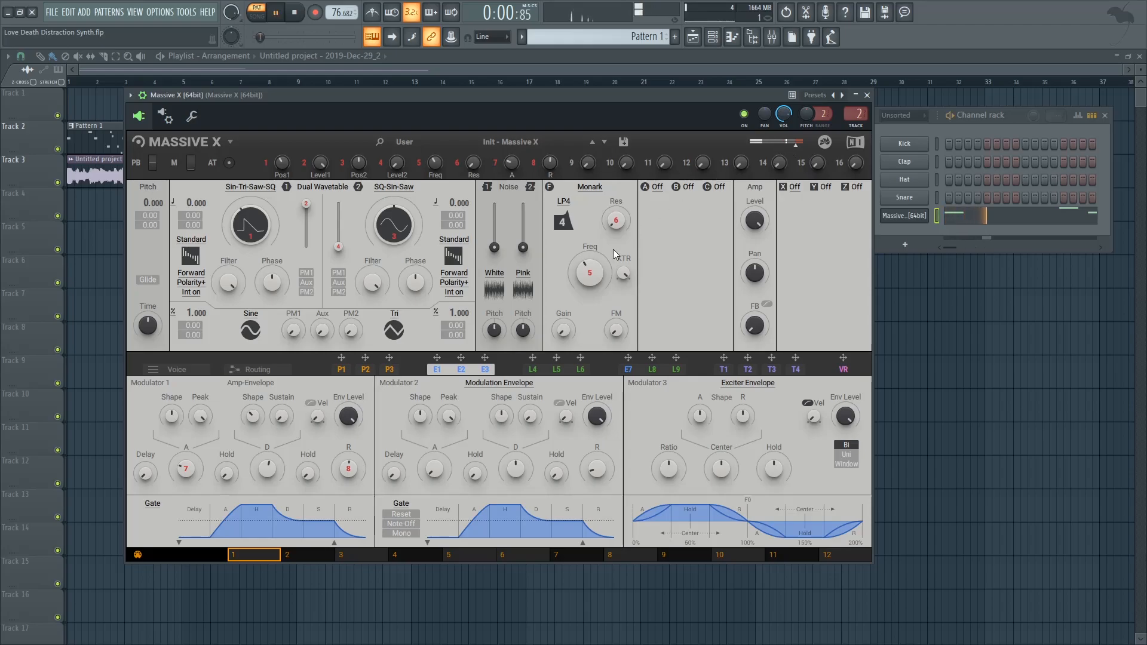
pyautogui.moveTo(591, 283); pyautogui.dragTo(591, 295)
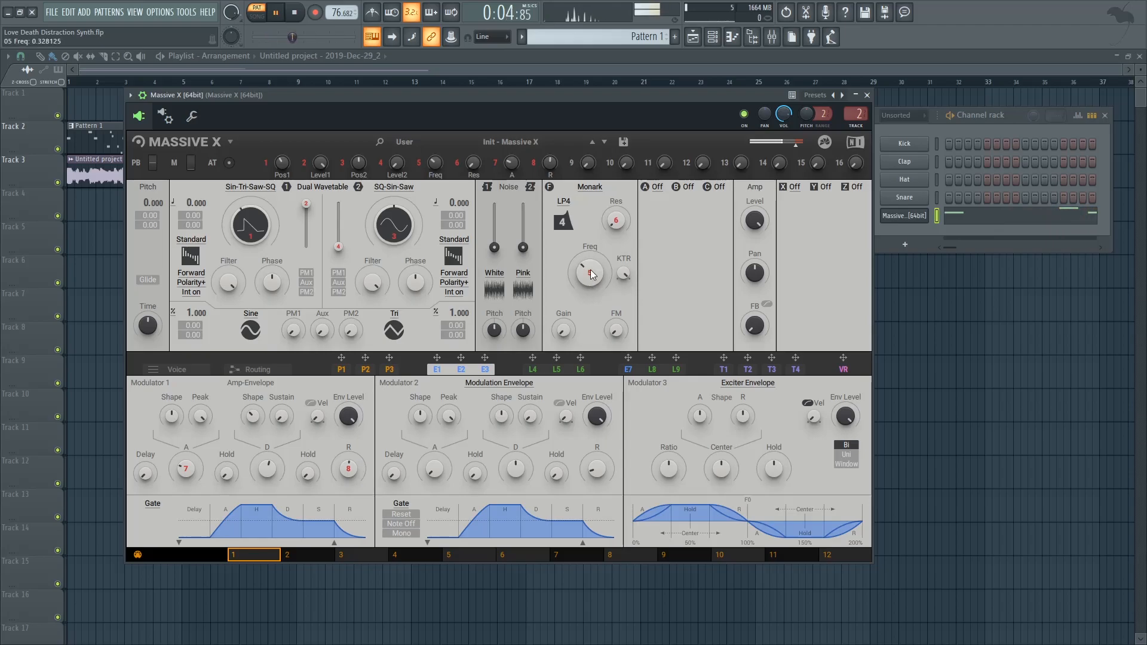
pyautogui.press('space')
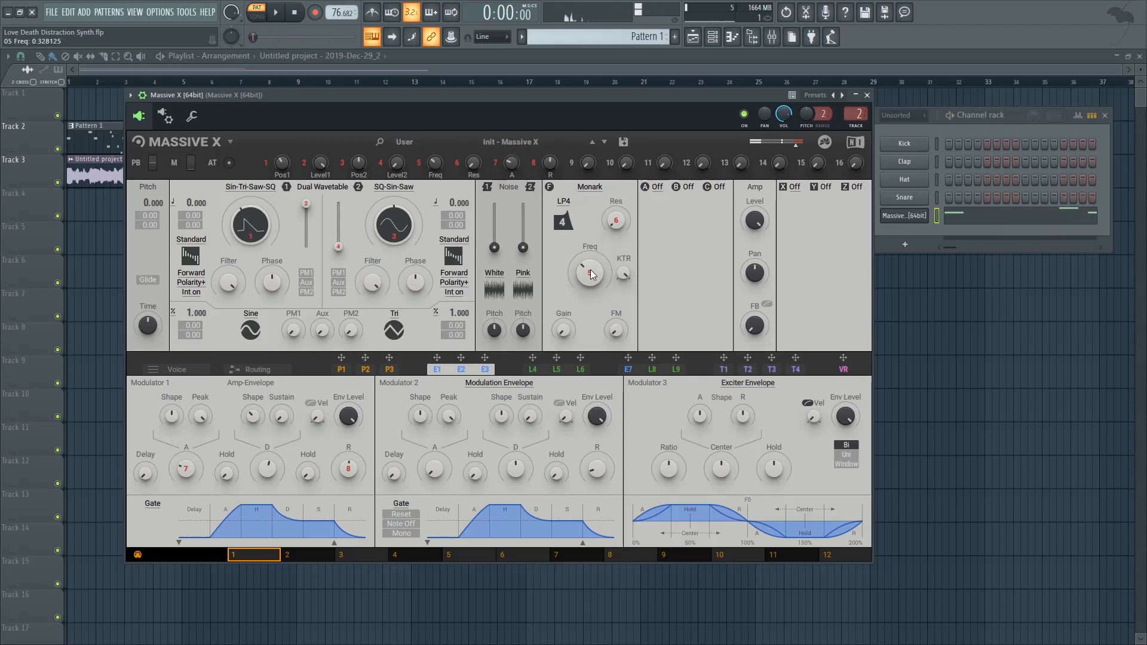
pyautogui.click(617, 222)
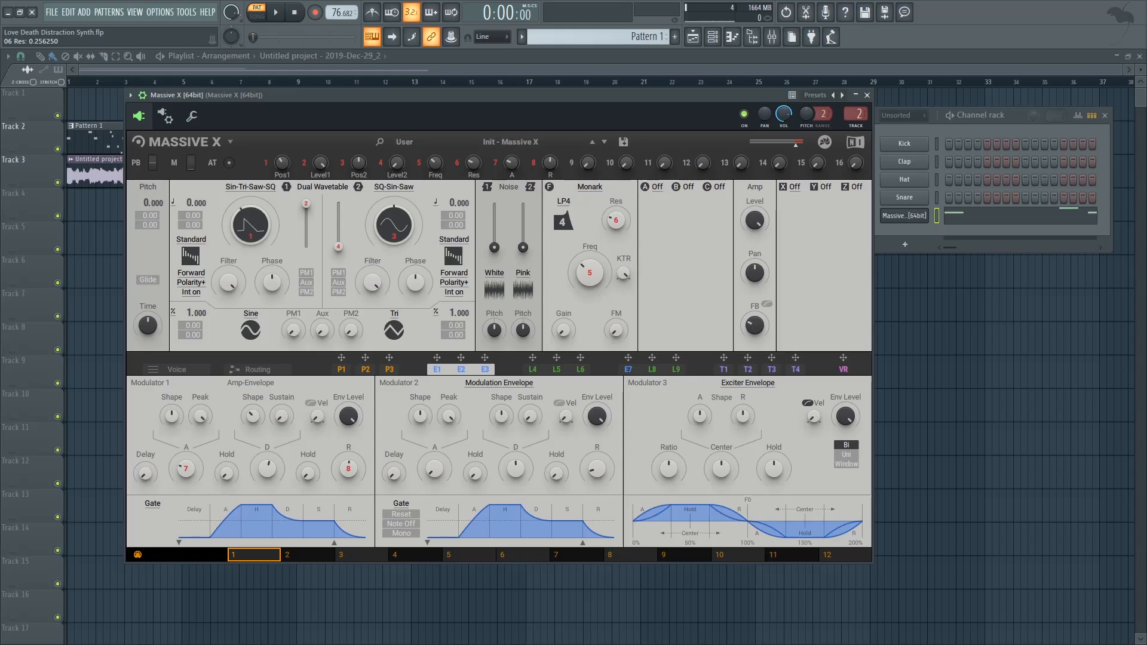
pyautogui.press('space')
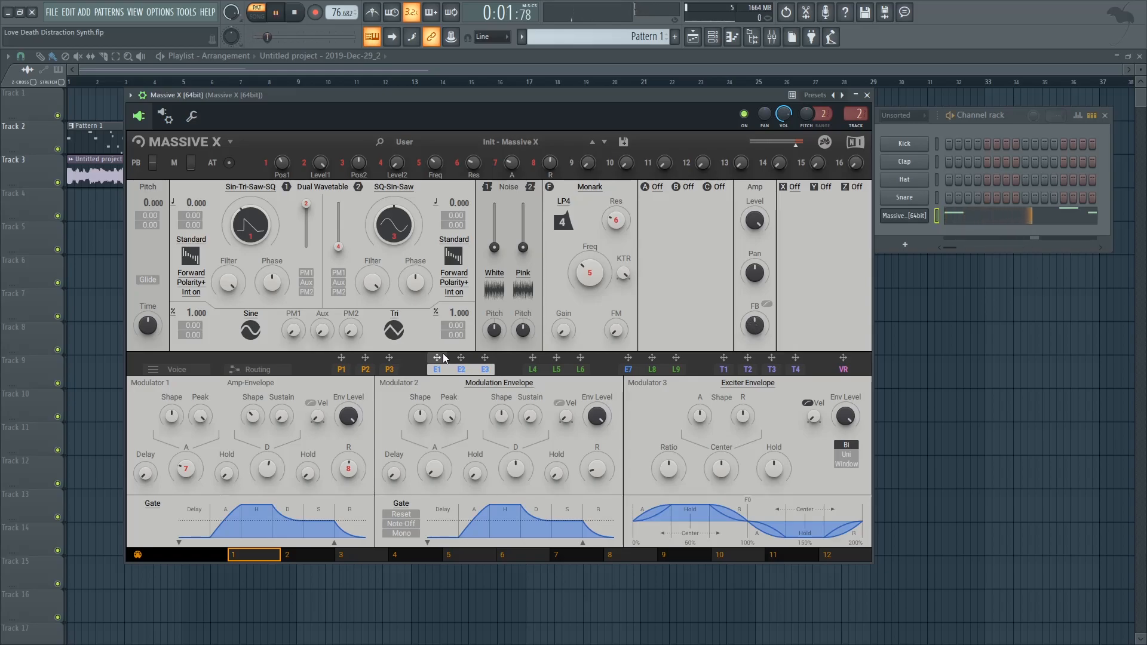
pyautogui.press('space')
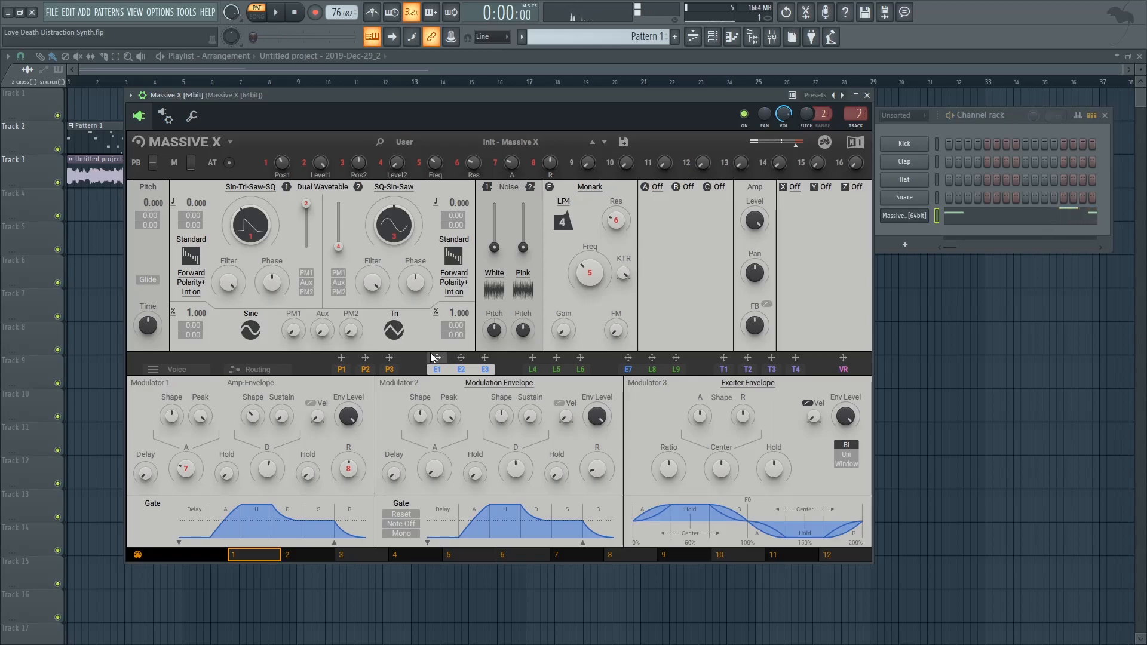
# Open the routing view, pick White for noise 2 and raise the noise 2 level fader
pyautogui.click(275, 372)
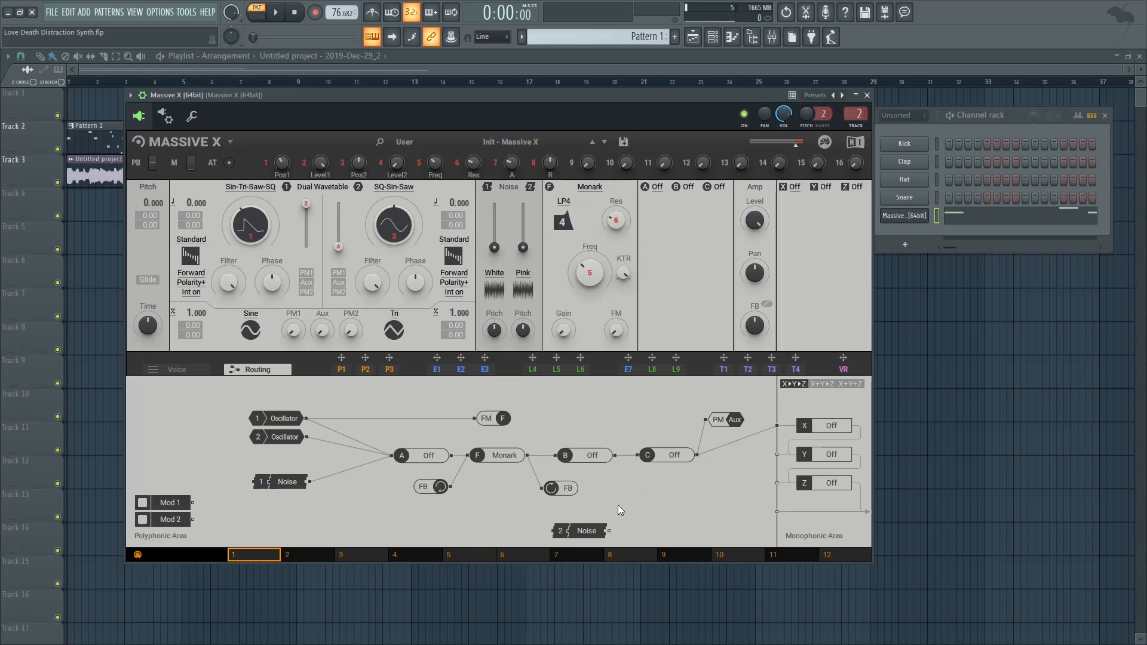
pyautogui.moveTo(610, 532); pyautogui.dragTo(701, 422)
pyautogui.click(523, 272)
pyautogui.click(511, 303)
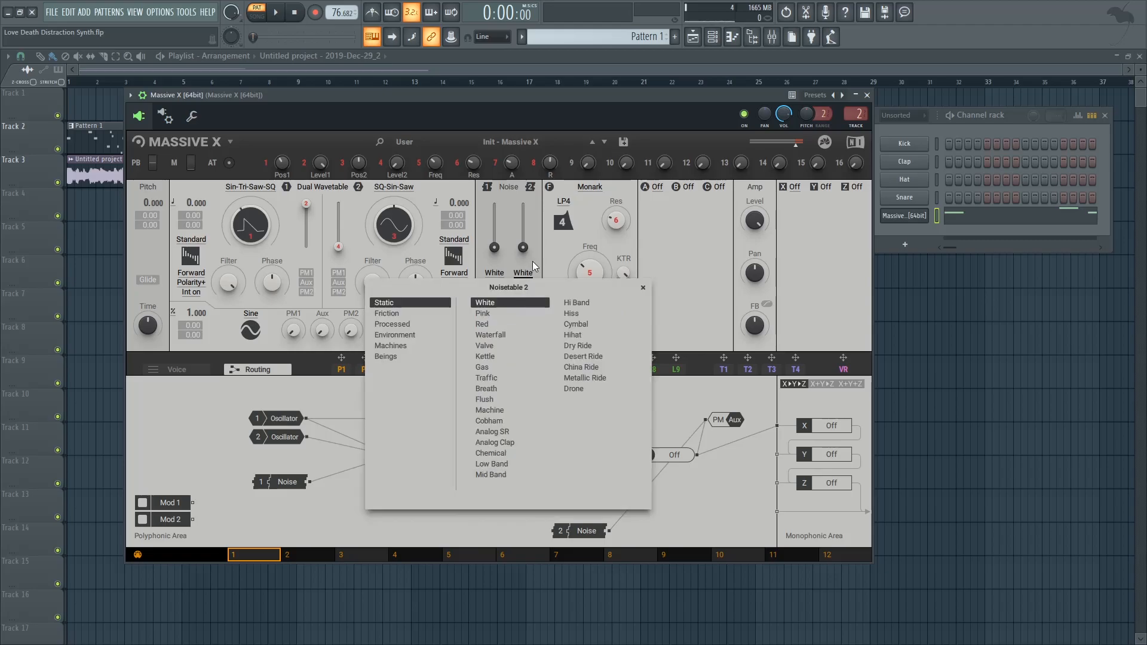
pyautogui.click(532, 266)
pyautogui.moveTo(523, 247); pyautogui.dragTo(523, 226)
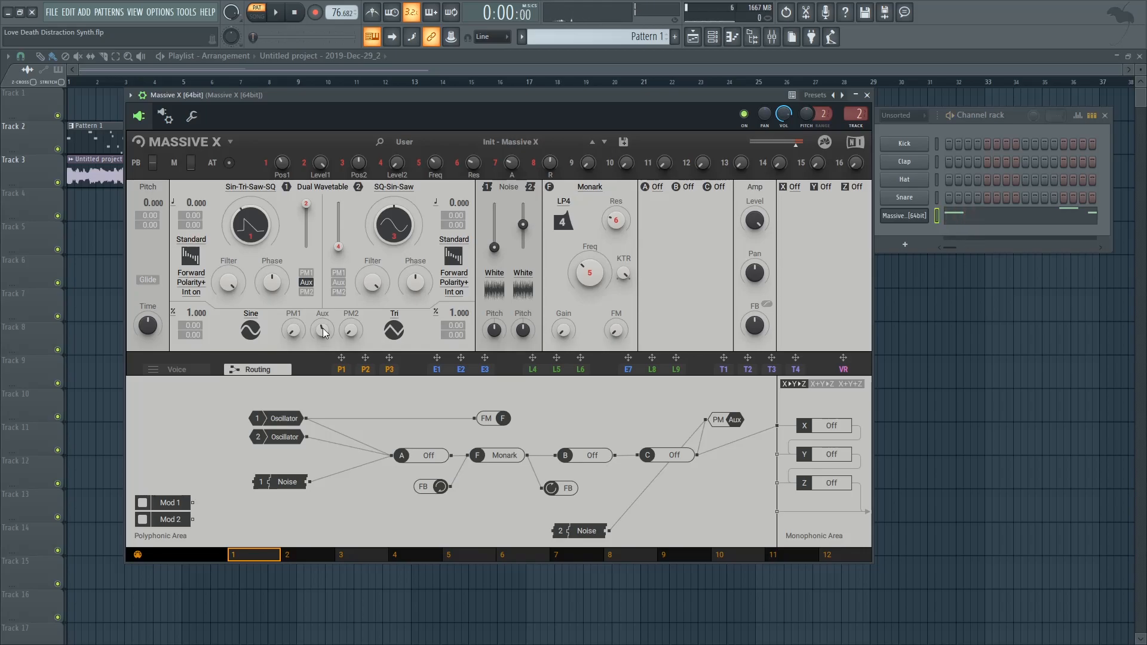
# Assign the L6 random LFO to oscillator 1's pitch at about -0.08, audition it, and close Massive X
pyautogui.press('space')
pyautogui.press('space')
pyautogui.click(582, 370)
pyautogui.moveTo(583, 361); pyautogui.dragTo(152, 221)
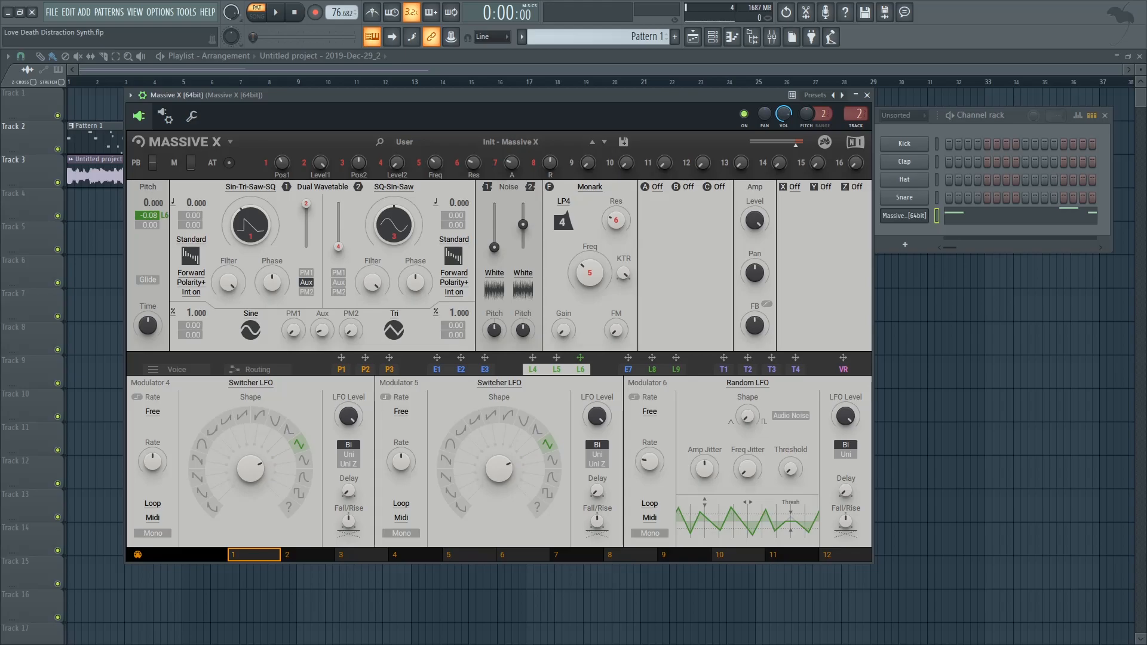
pyautogui.press('space')
pyautogui.press('space')
pyautogui.press('Escape')
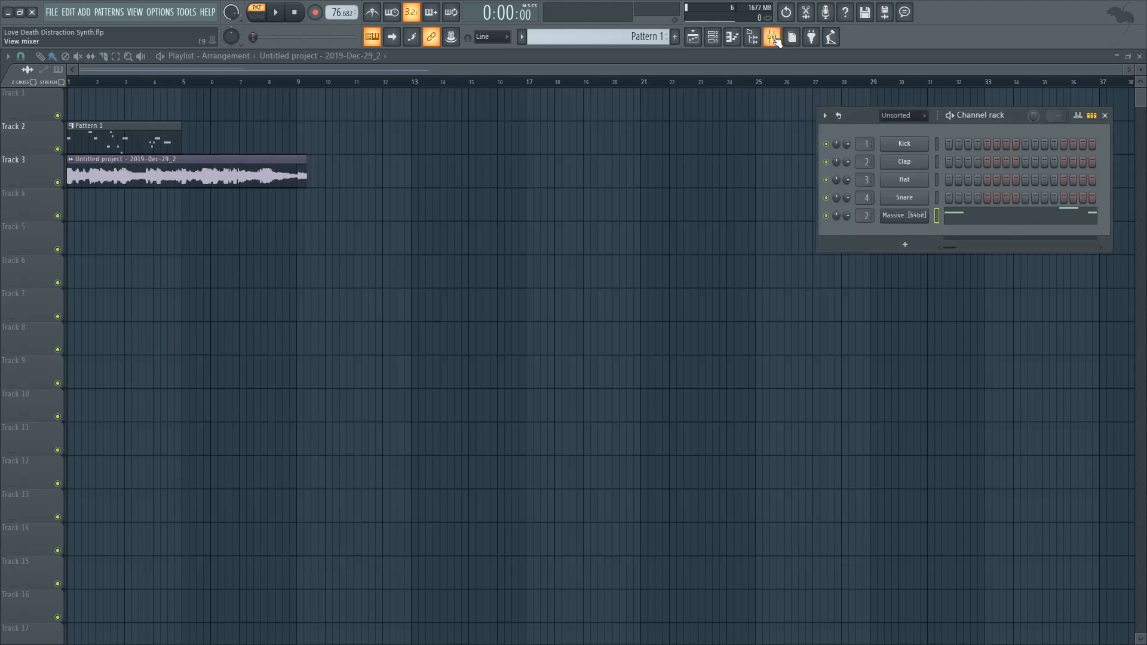
# Open the mixer and inspect the Flutterbird effect on the Massive X insert while auditioning playback
pyautogui.click(775, 38)
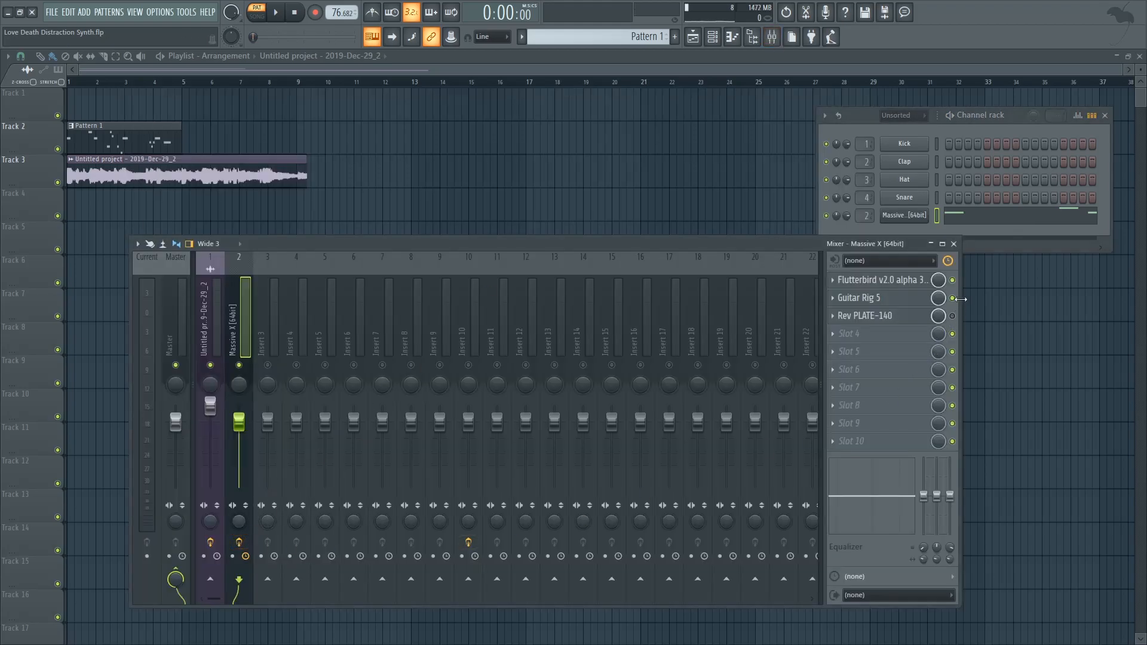
pyautogui.click(876, 281)
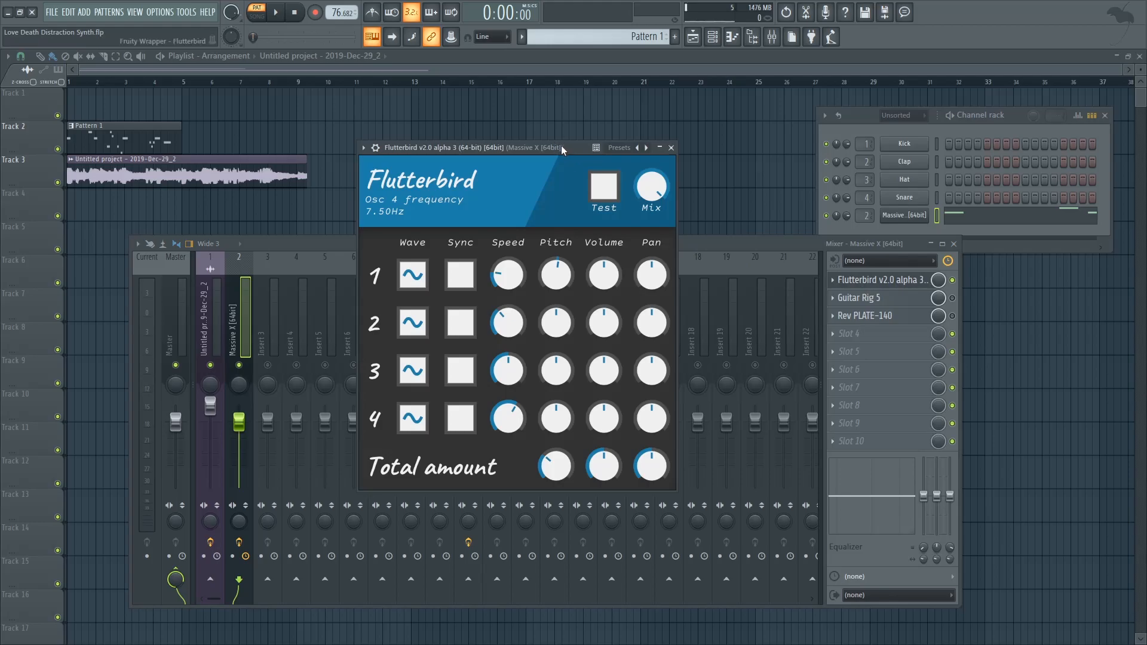
pyautogui.moveTo(559, 145); pyautogui.dragTo(583, 141)
pyautogui.moveTo(589, 276)
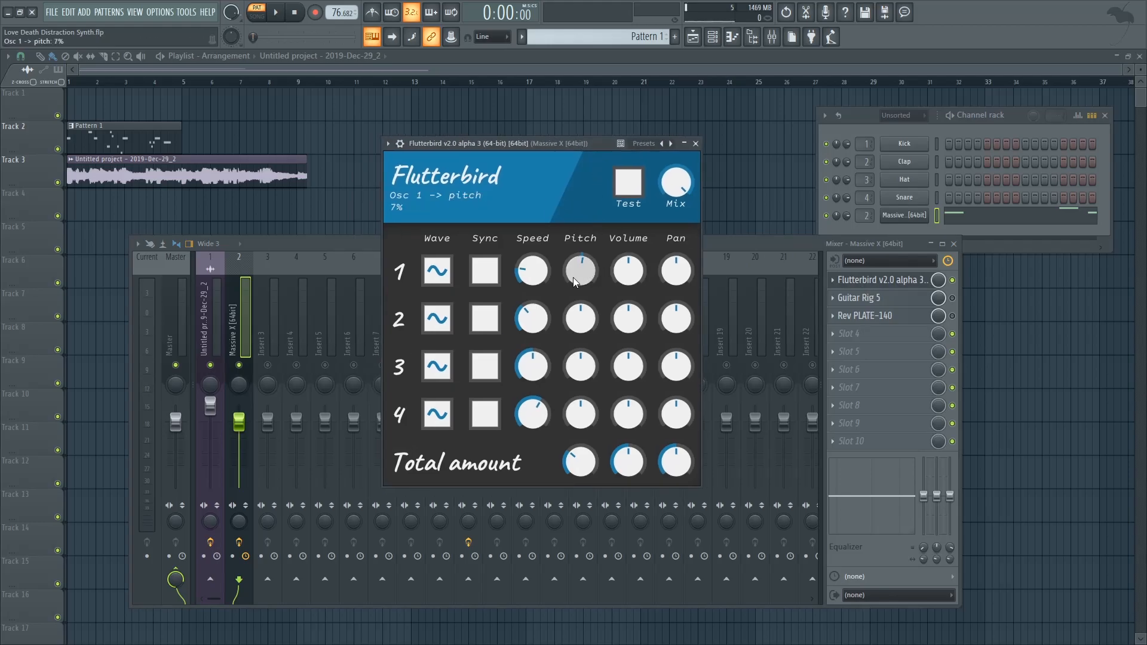
pyautogui.moveTo(536, 278)
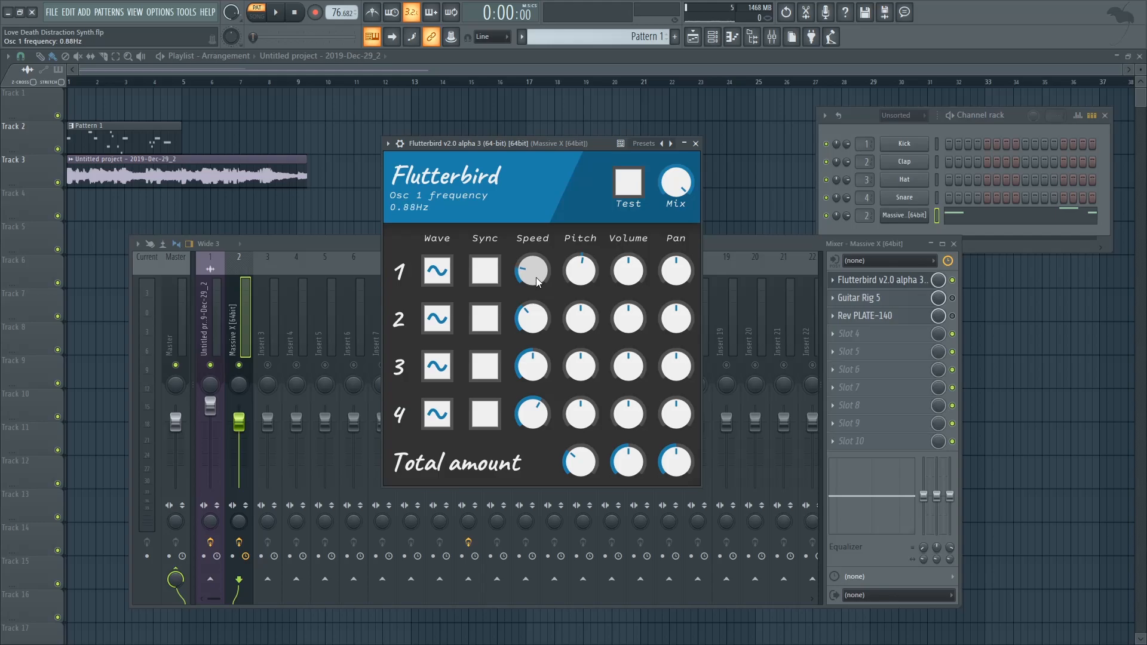
pyautogui.click(696, 144)
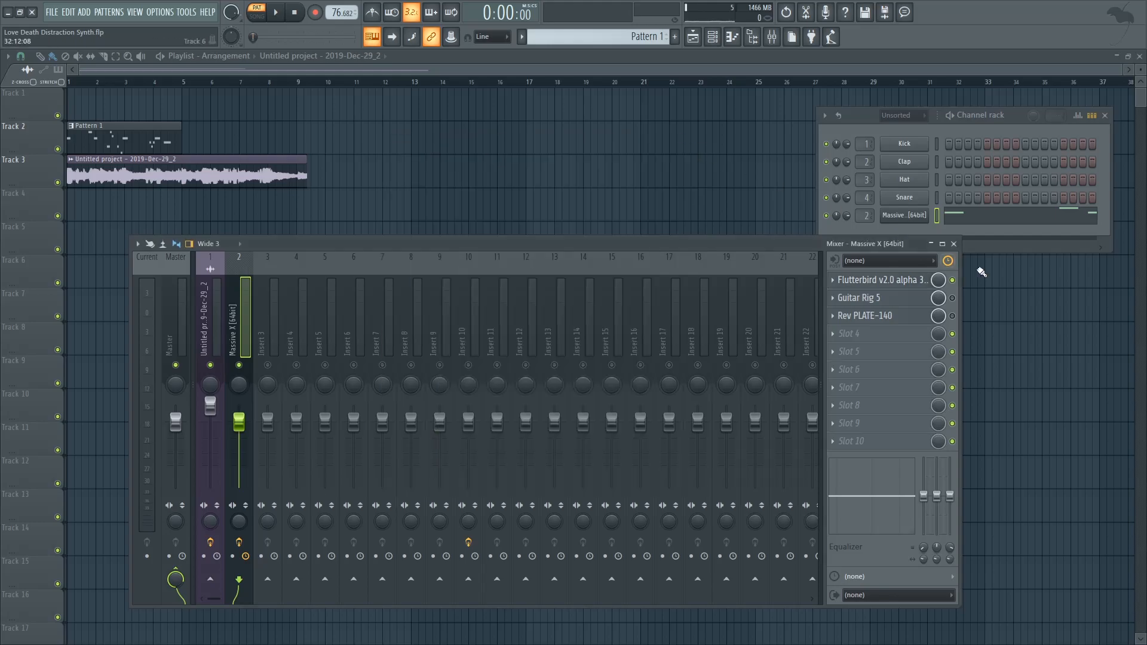
pyautogui.press('space')
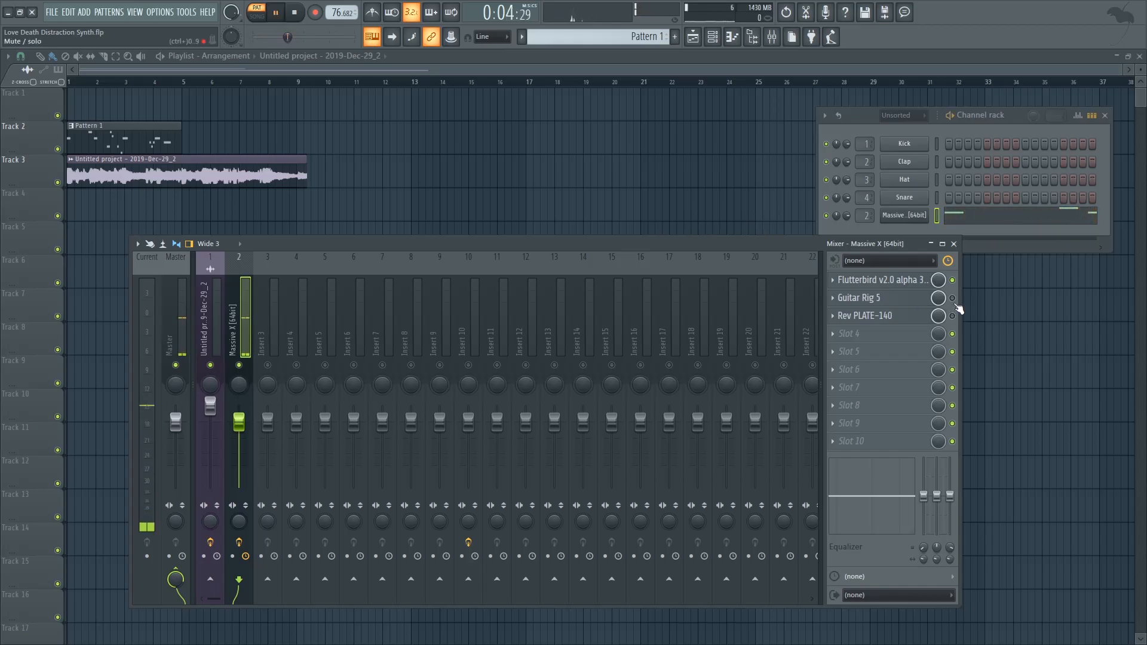
pyautogui.press('space')
# Open Guitar Rig 5 on the Massive X insert, switch off its Ensemble module, and audition playback
pyautogui.click(864, 303)
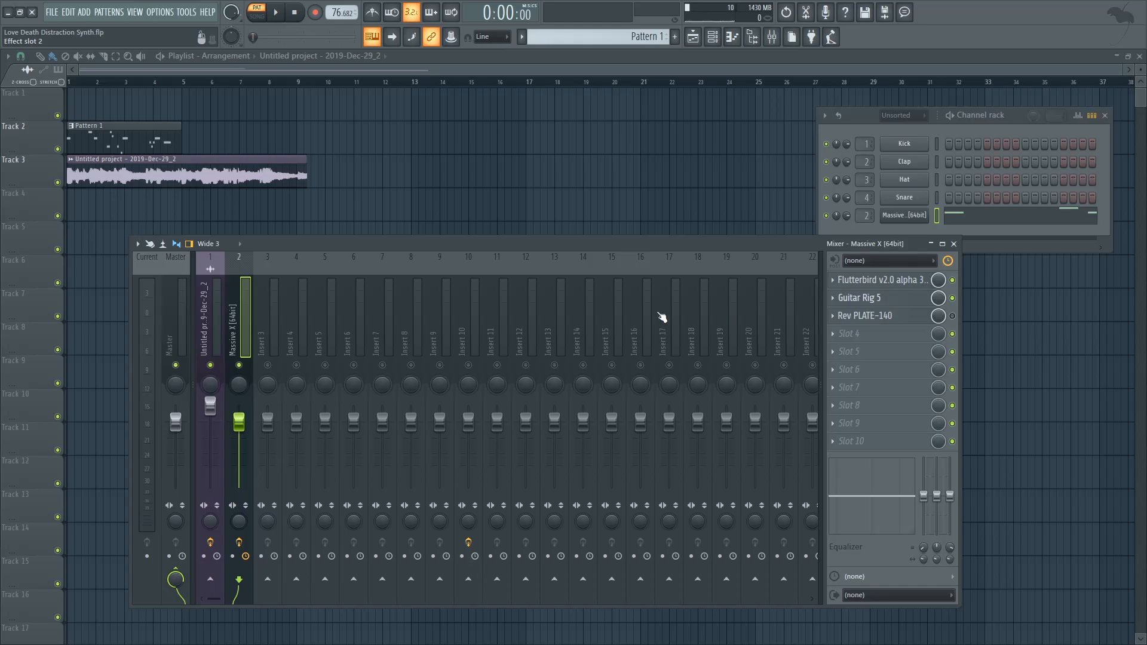
pyautogui.moveTo(525, 131); pyautogui.dragTo(579, 113)
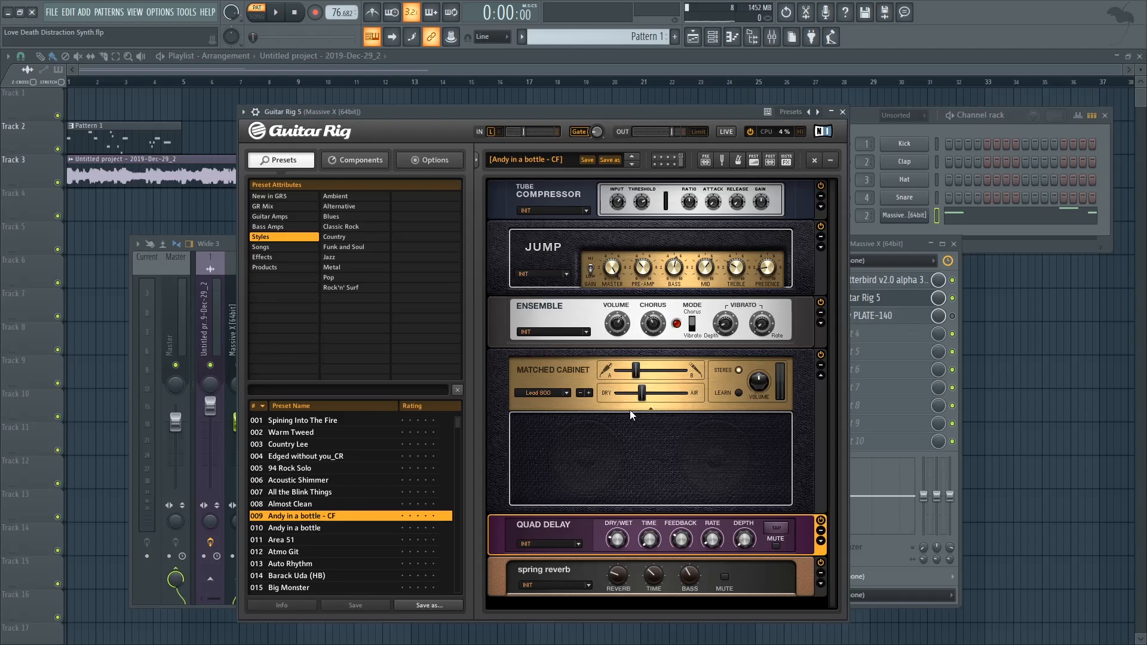
pyautogui.moveTo(604, 117); pyautogui.dragTo(616, 97)
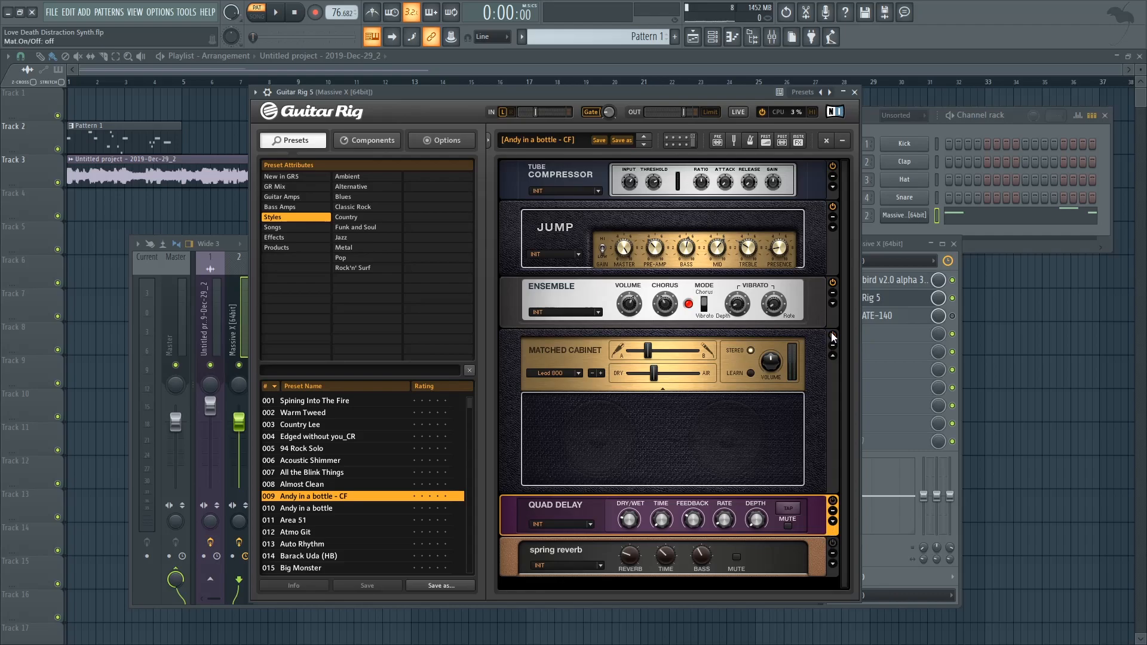
pyautogui.click(834, 289)
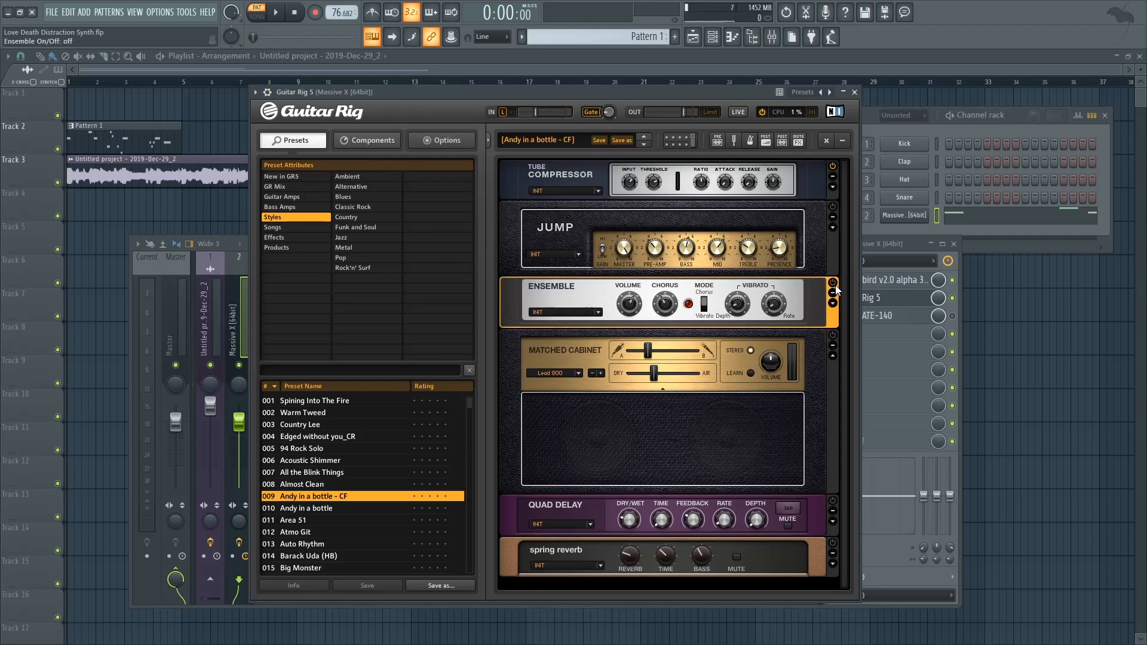
pyautogui.moveTo(658, 89); pyautogui.dragTo(636, 95)
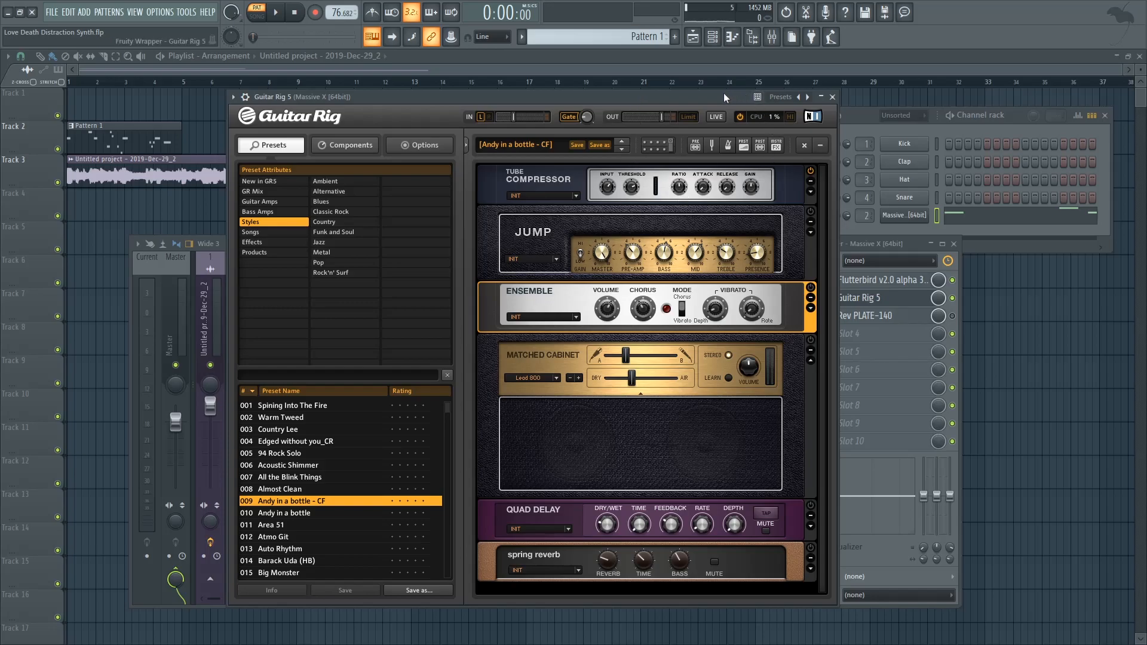
pyautogui.moveTo(723, 93); pyautogui.dragTo(712, 96)
pyautogui.press('space')
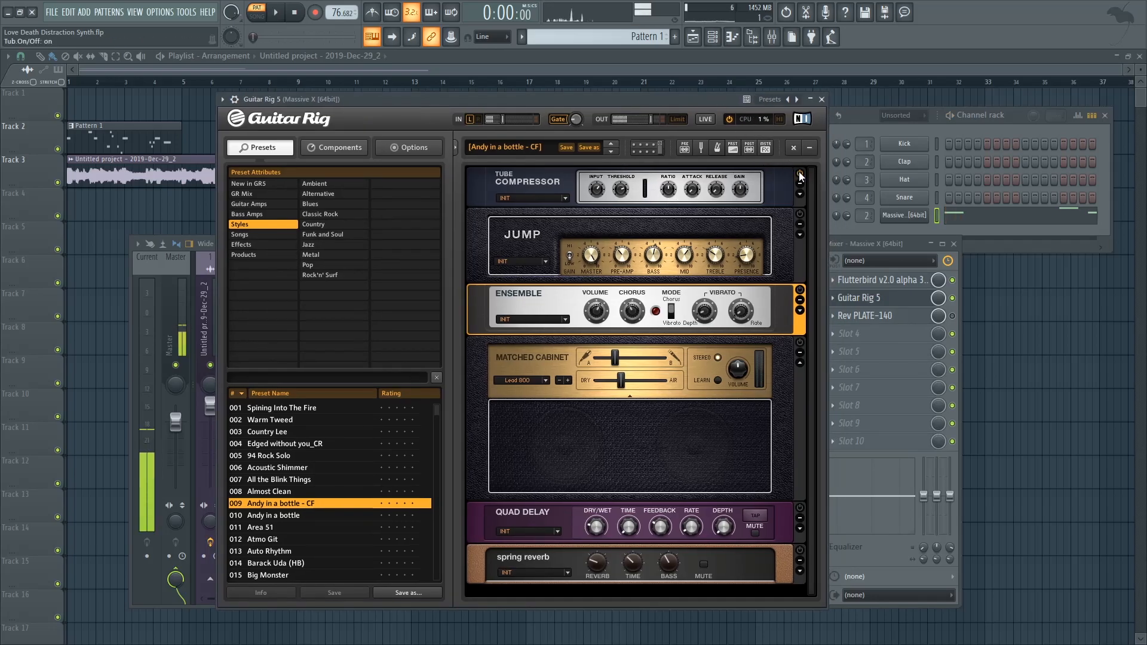
pyautogui.press('space')
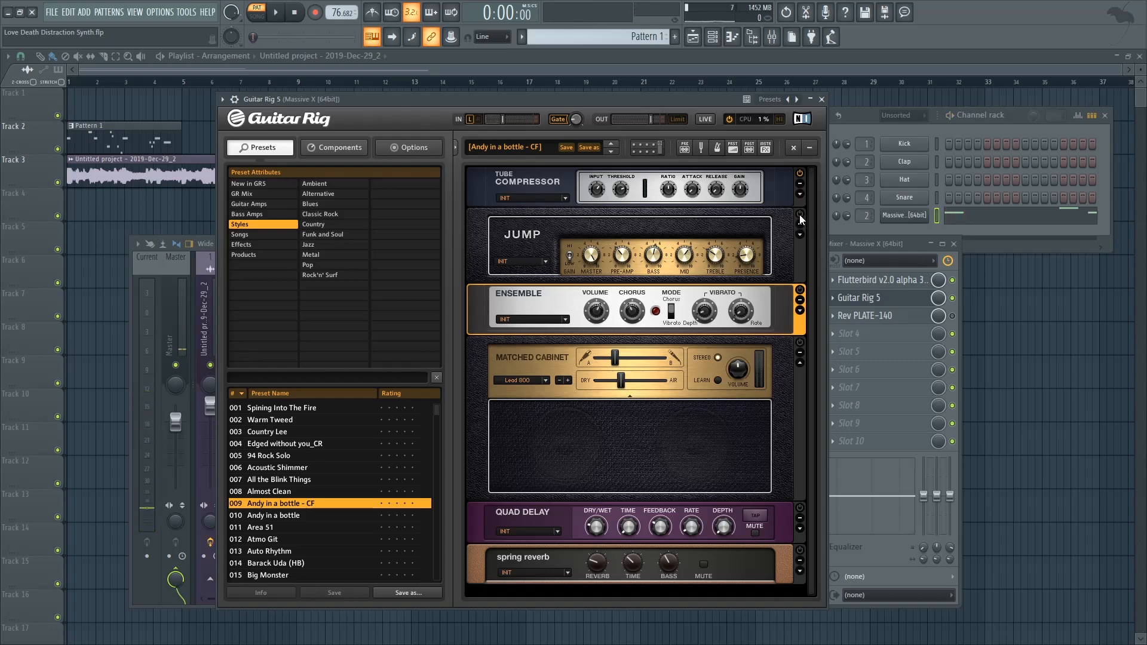
pyautogui.moveTo(609, 100); pyautogui.dragTo(592, 104)
pyautogui.press('space')
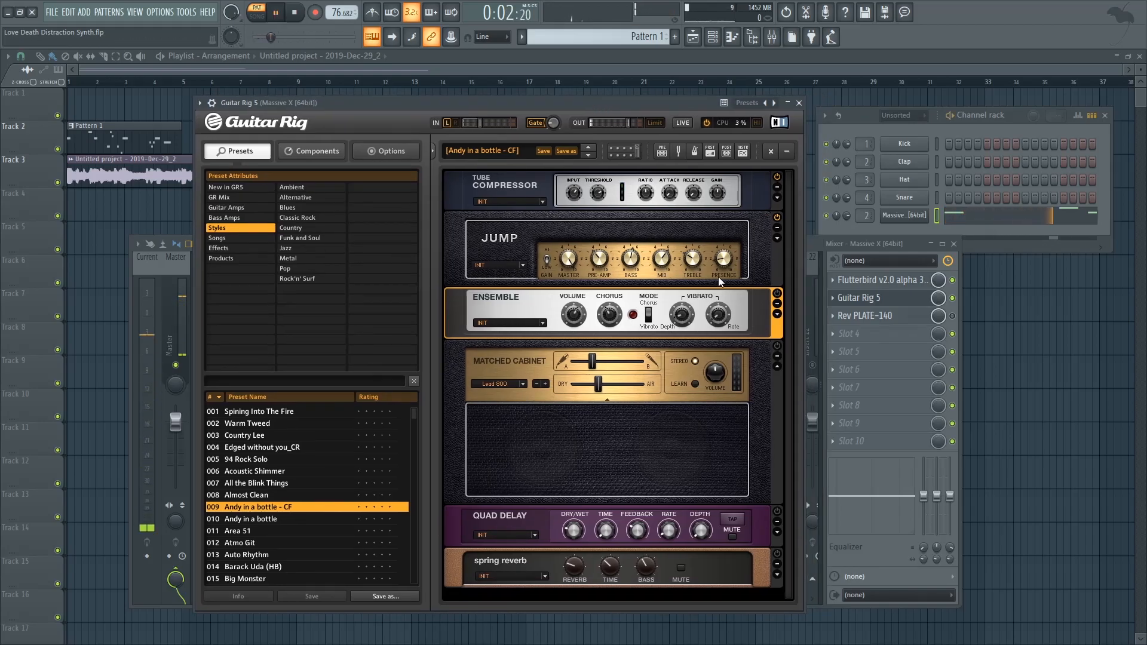
pyautogui.press('space')
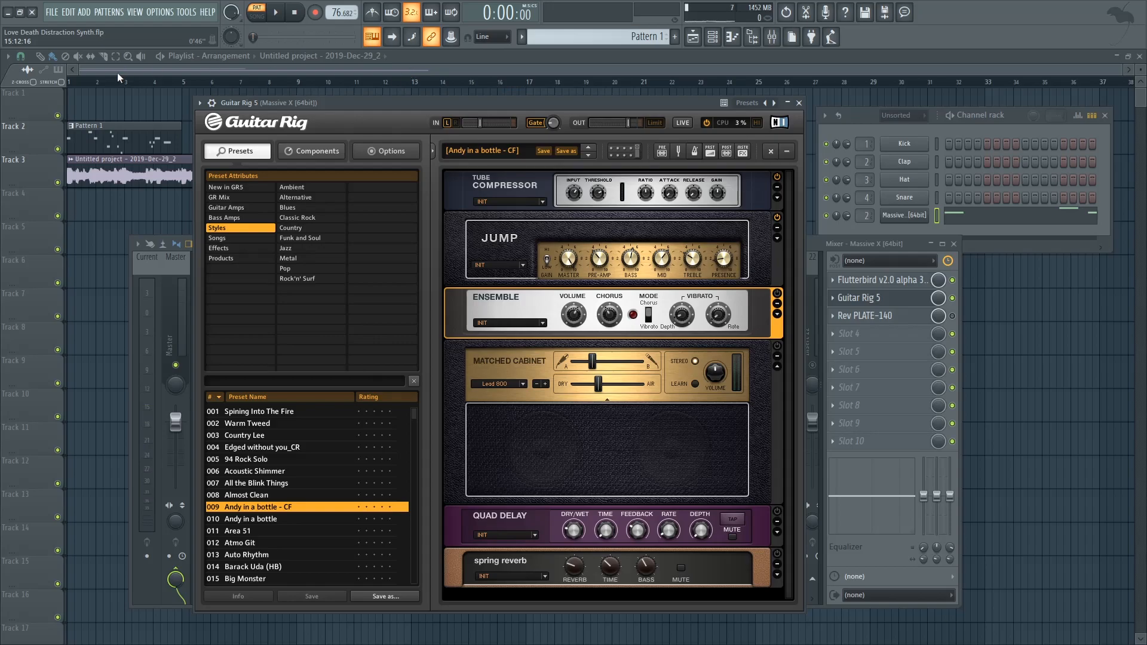
# Move the playhead to bar 2, mute Track 3, and play the arrangement
pyautogui.click(108, 82)
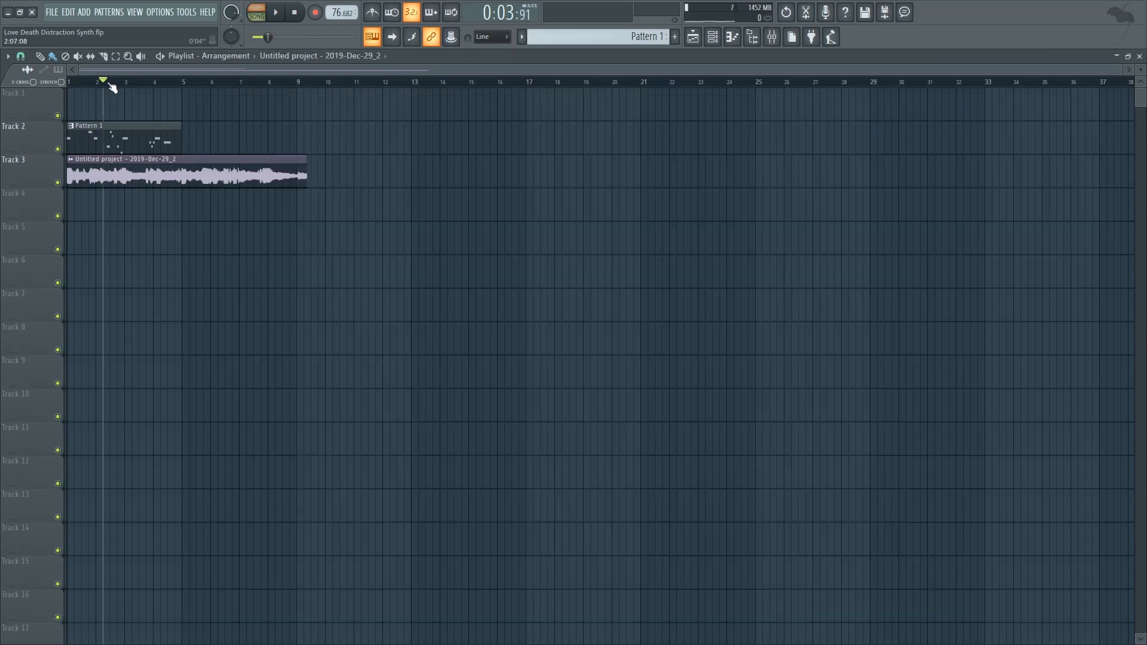
pyautogui.click(58, 183)
pyautogui.press('space')
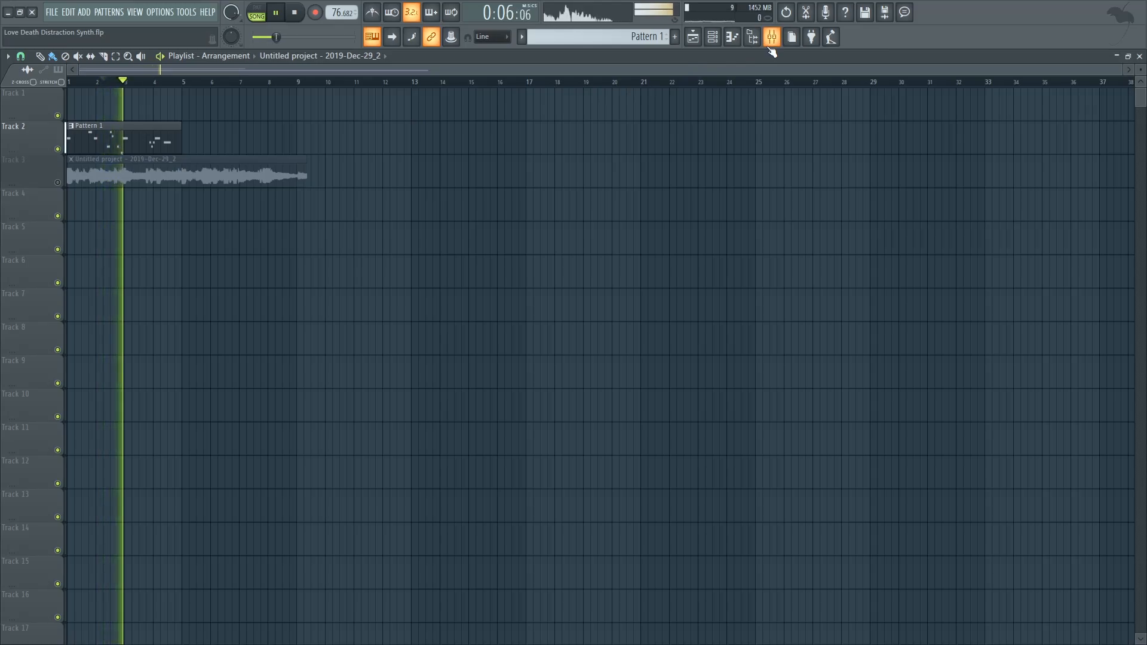
# Reopen Guitar Rig 5 from the mixer, open the channel rack, and switch the Ensemble module back on
pyautogui.click(772, 37)
pyautogui.press('space')
pyautogui.click(263, 17)
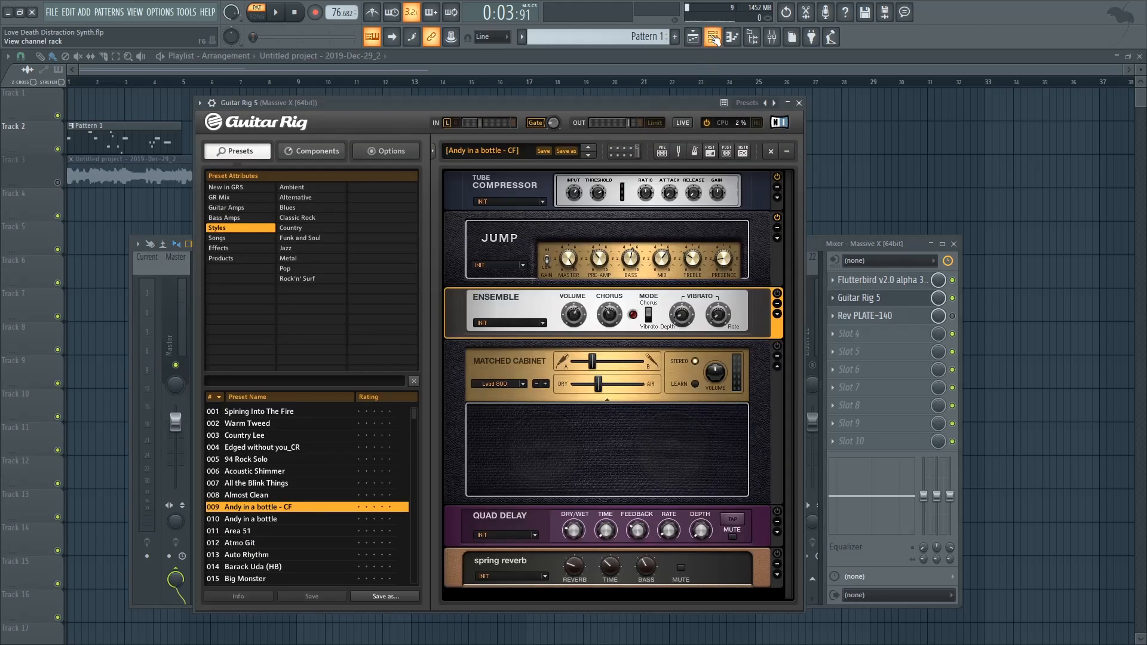
pyautogui.click(713, 37)
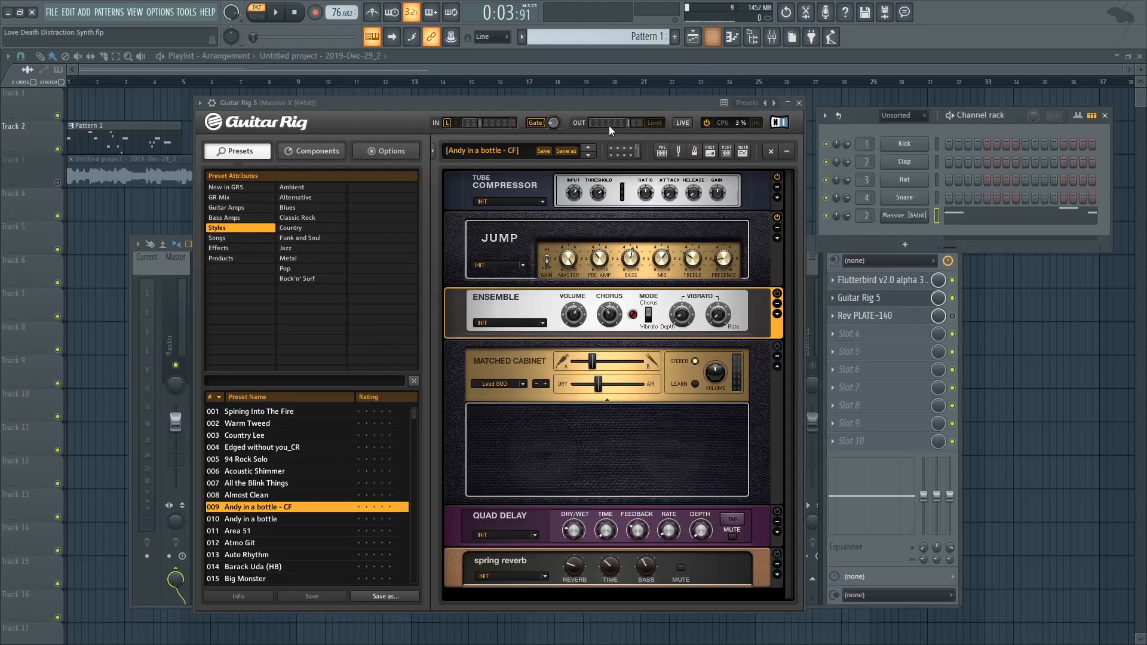
pyautogui.click(777, 294)
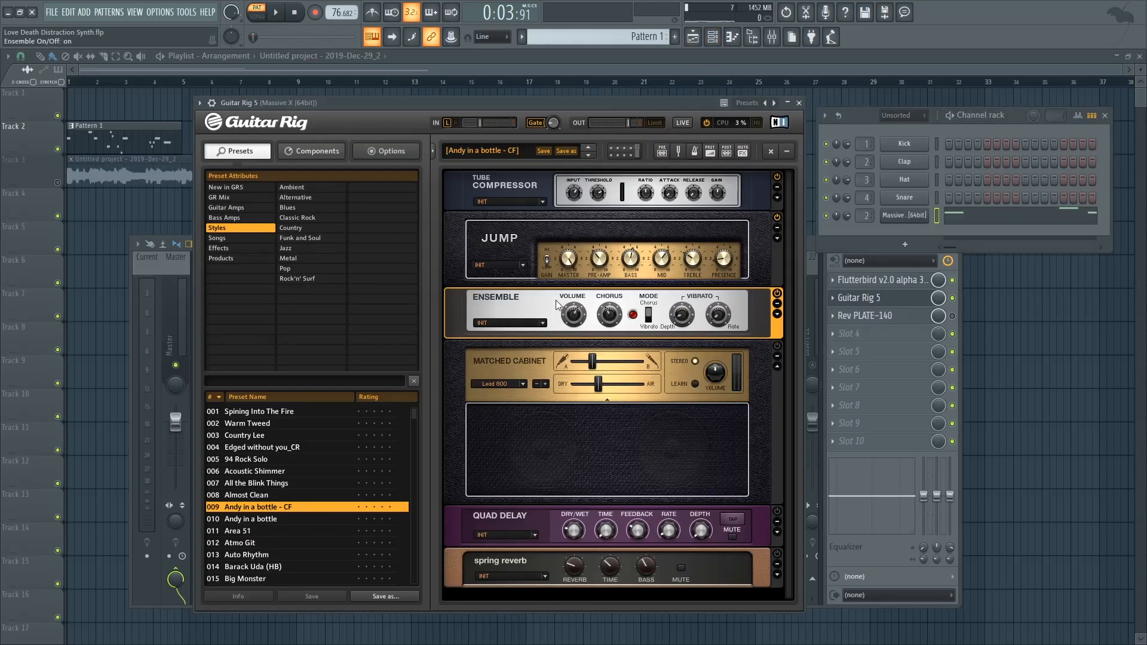
# Reposition the Guitar Rig window and audition the arrangement playback with the Ensemble module active
pyautogui.moveTo(568, 106); pyautogui.dragTo(523, 94)
pyautogui.press('space')
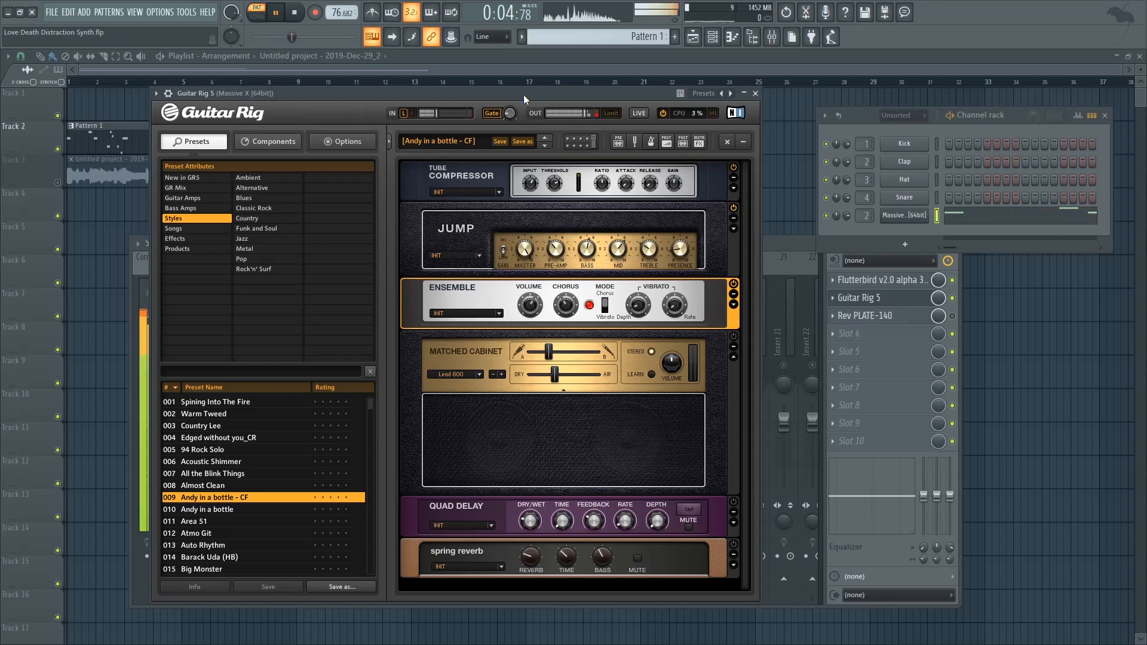
pyautogui.press('space')
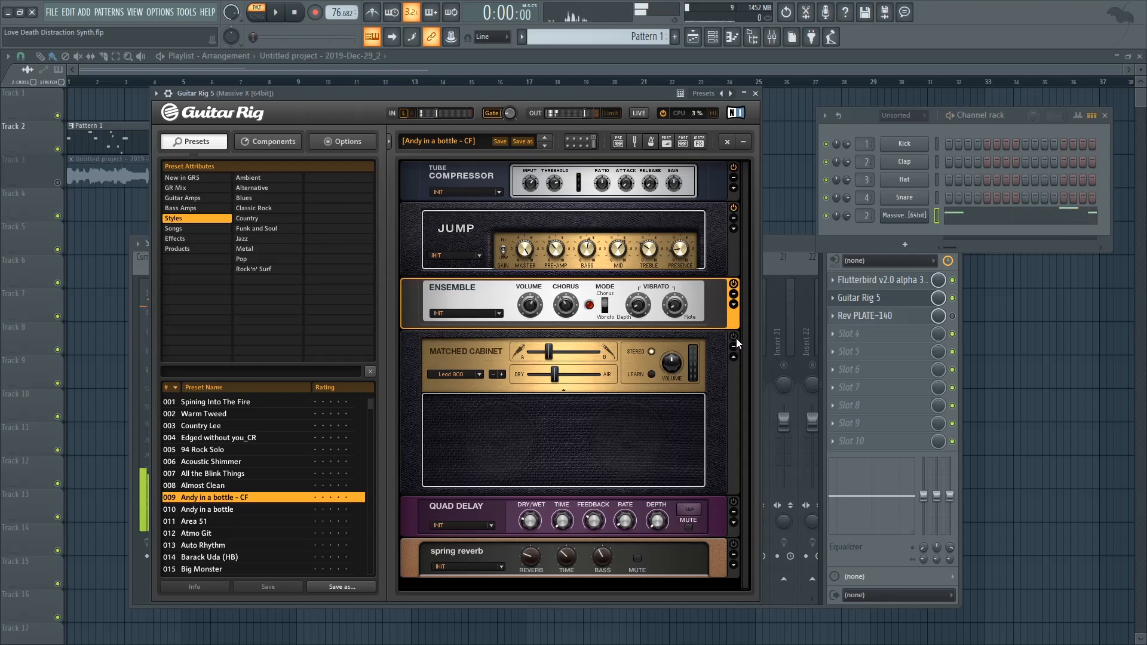
pyautogui.moveTo(508, 92); pyautogui.dragTo(542, 80)
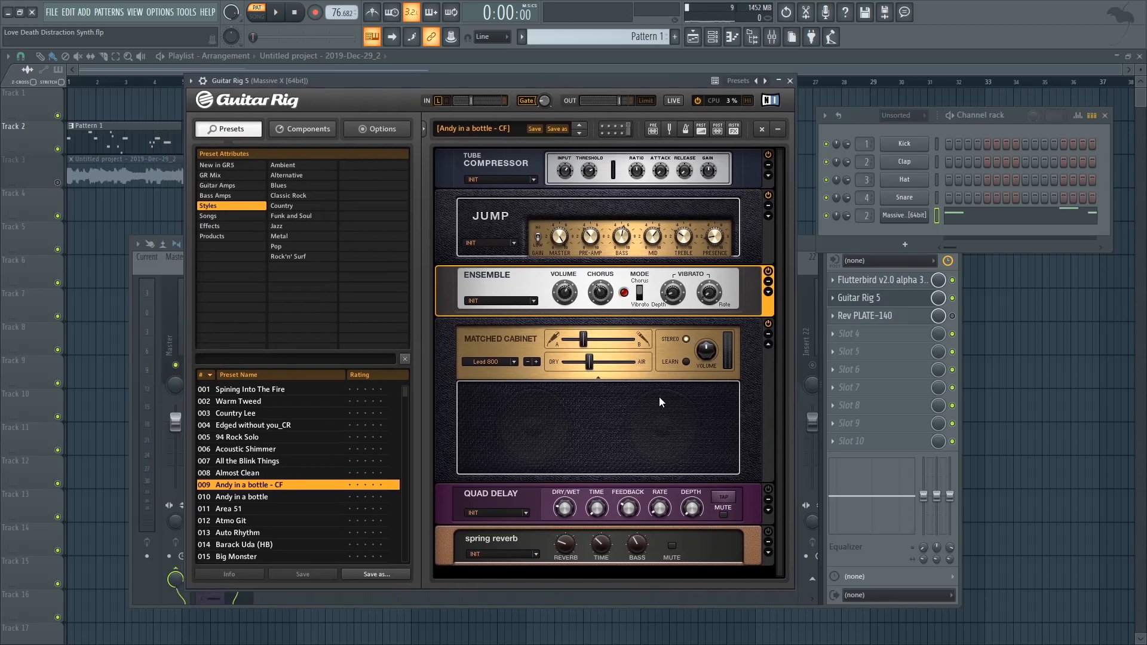
pyautogui.press('space')
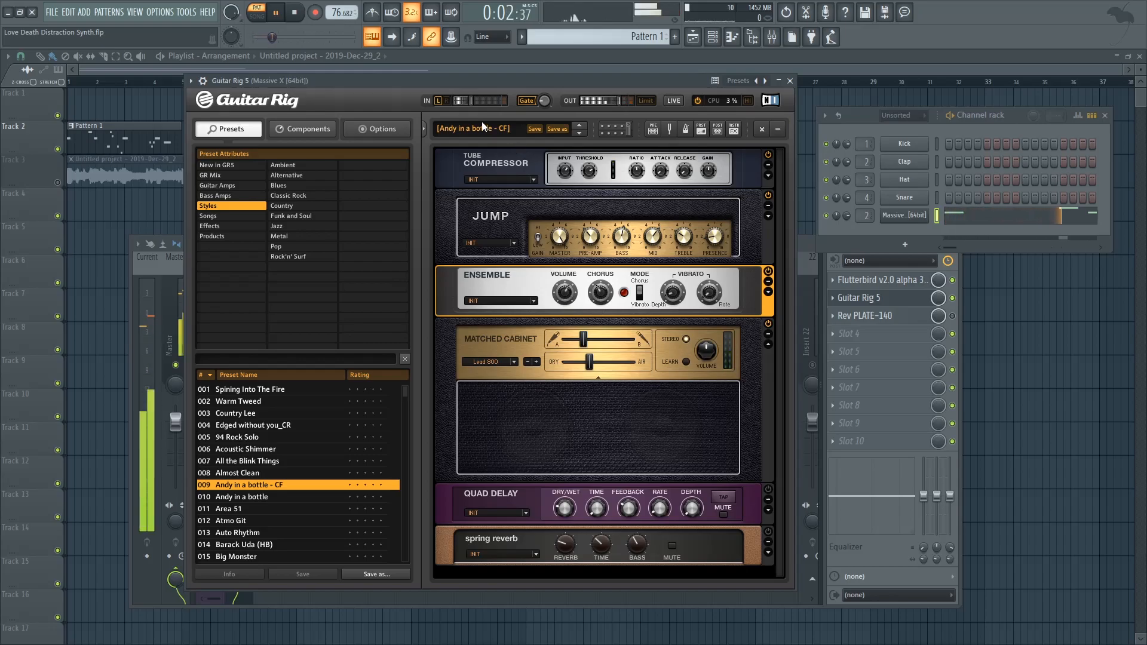
pyautogui.press('space')
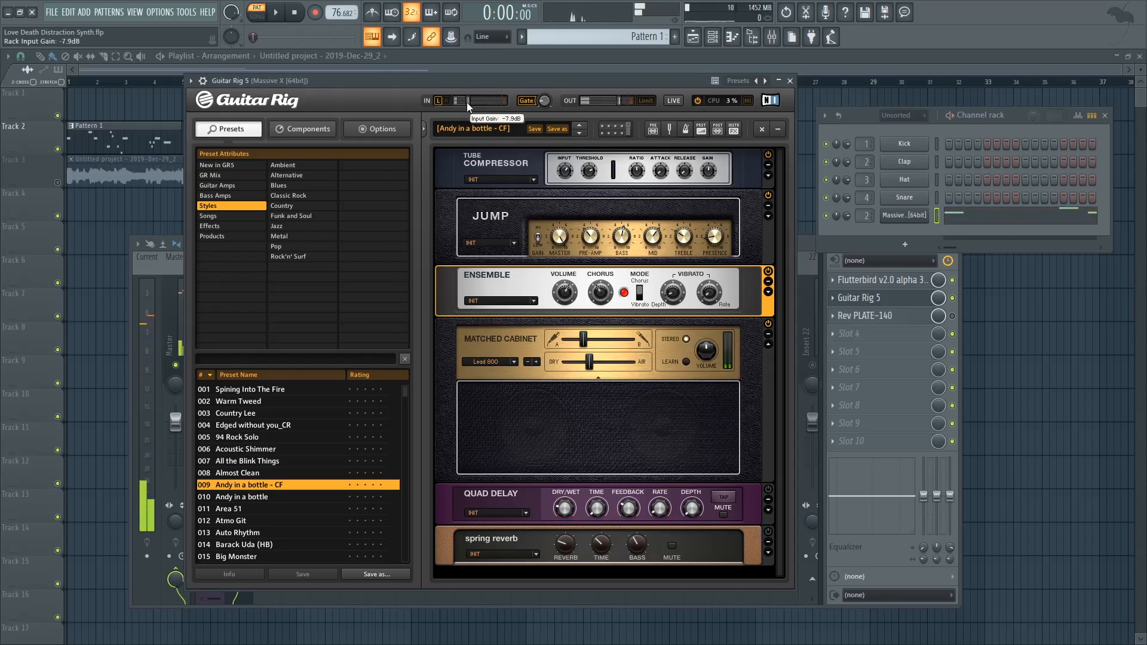
pyautogui.press('space')
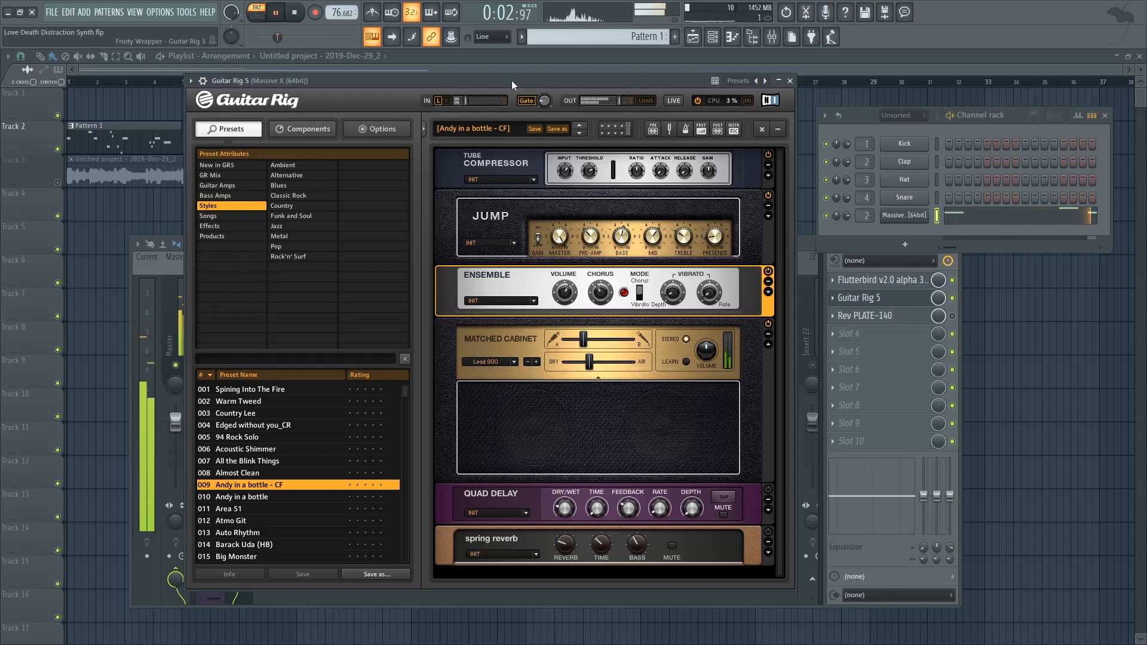
pyautogui.press('space')
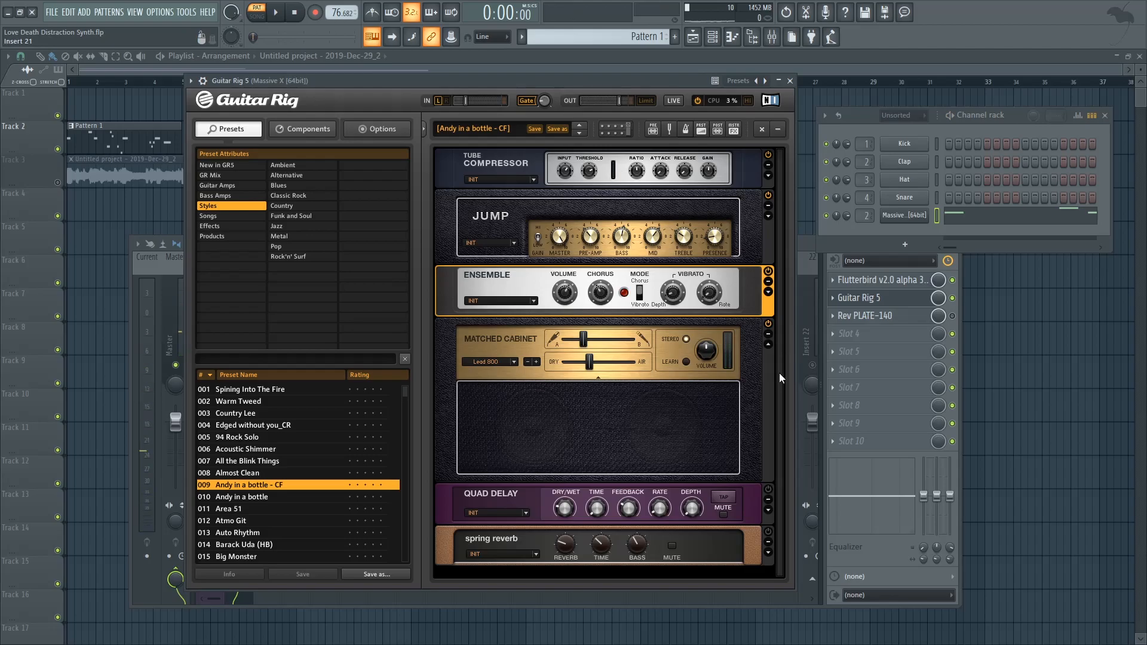
# Toggle the Quad Delay module's power in Guitar Rig and audition playback
pyautogui.click(769, 489)
pyautogui.press('space')
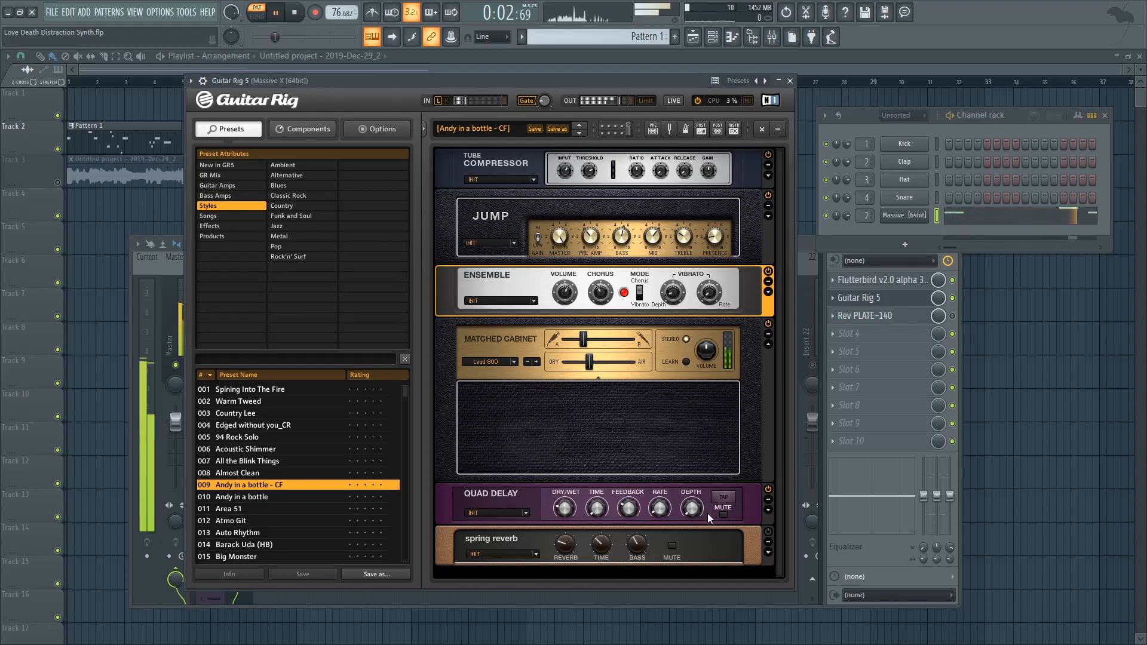
pyautogui.press('space')
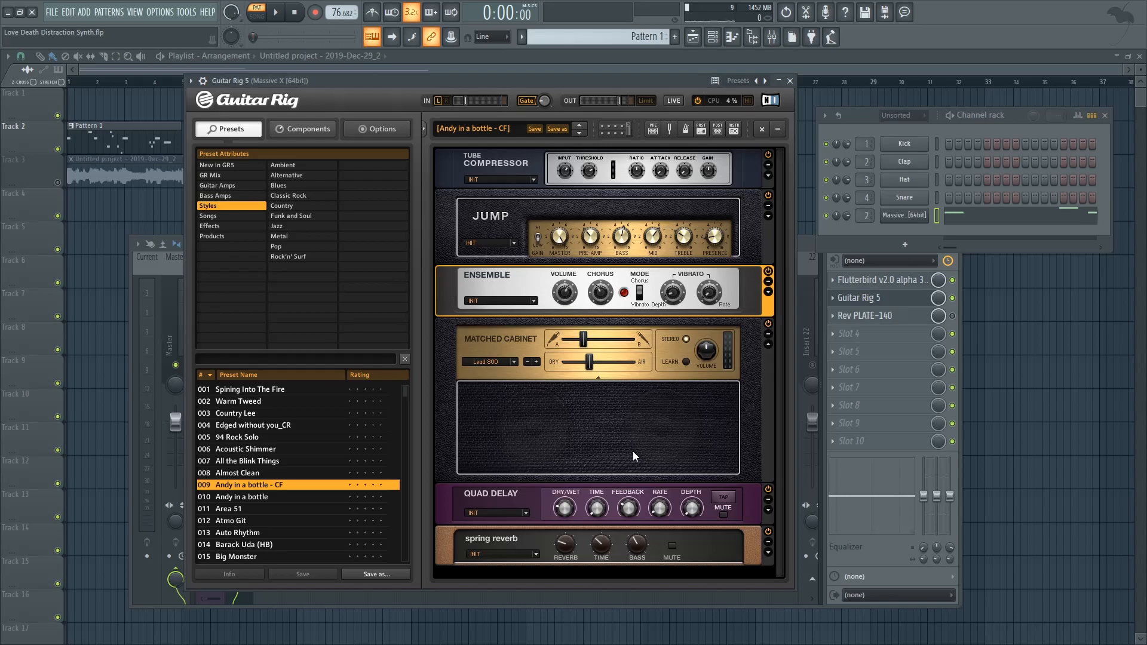
pyautogui.press('space')
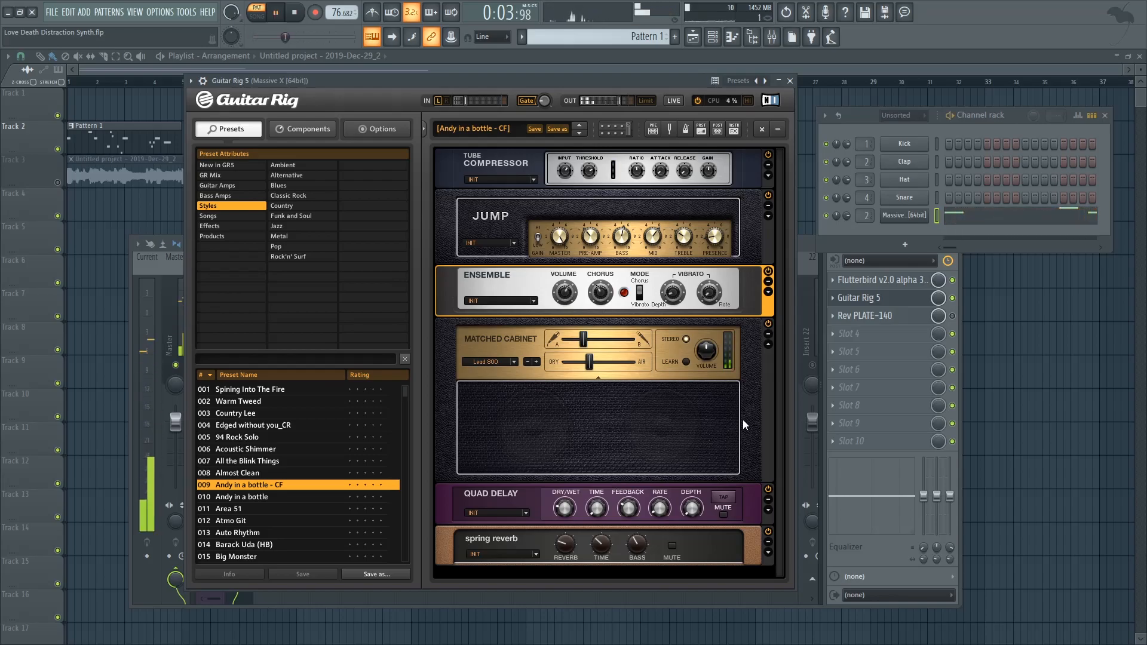
pyautogui.press('space')
# Close Guitar Rig and open the Rev PLATE-140 reverb on the Massive X insert, auditioning playback
pyautogui.click(790, 81)
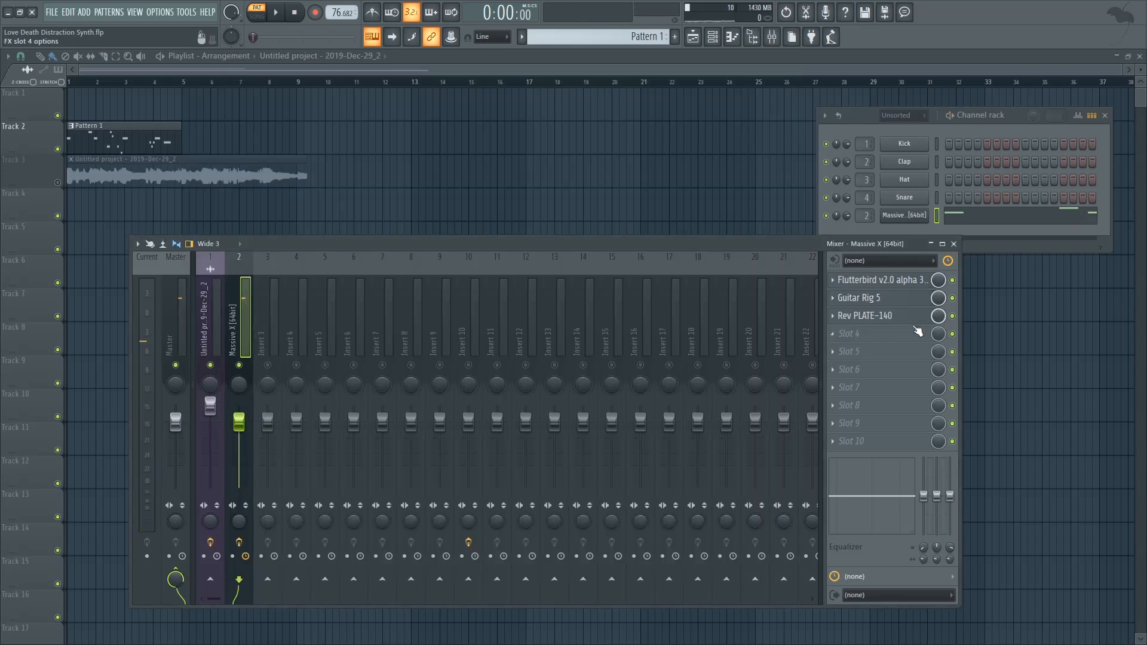
pyautogui.click(902, 317)
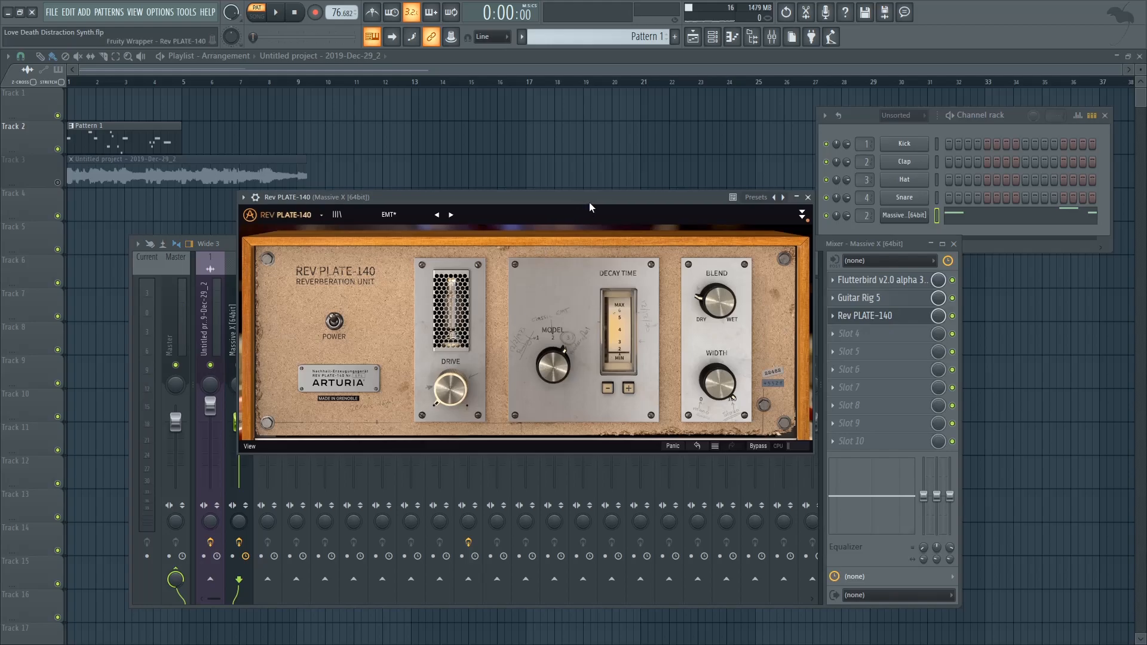
pyautogui.moveTo(587, 202); pyautogui.dragTo(623, 194)
pyautogui.moveTo(745, 297); pyautogui.dragTo(751, 281)
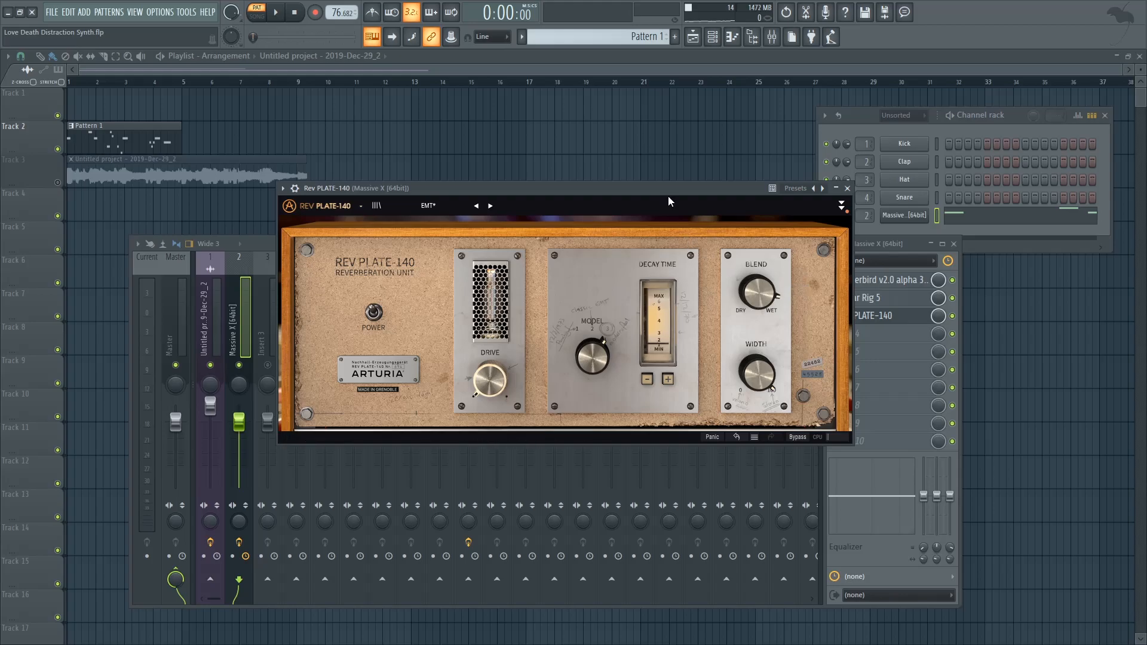
pyautogui.moveTo(657, 190); pyautogui.dragTo(654, 190)
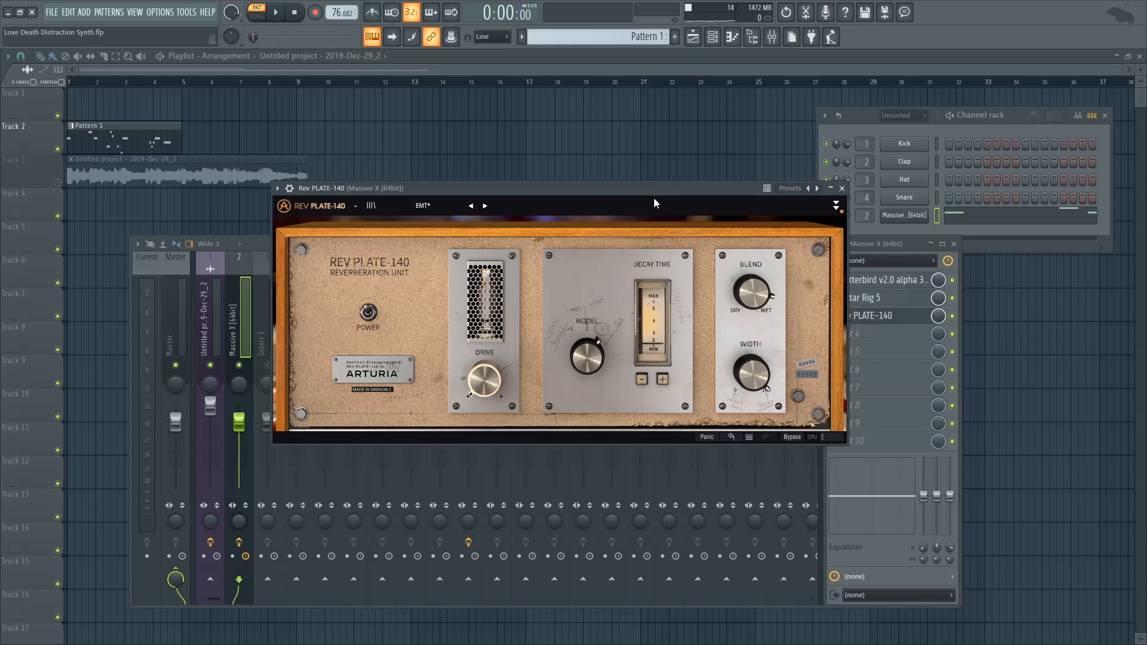
pyautogui.press('space')
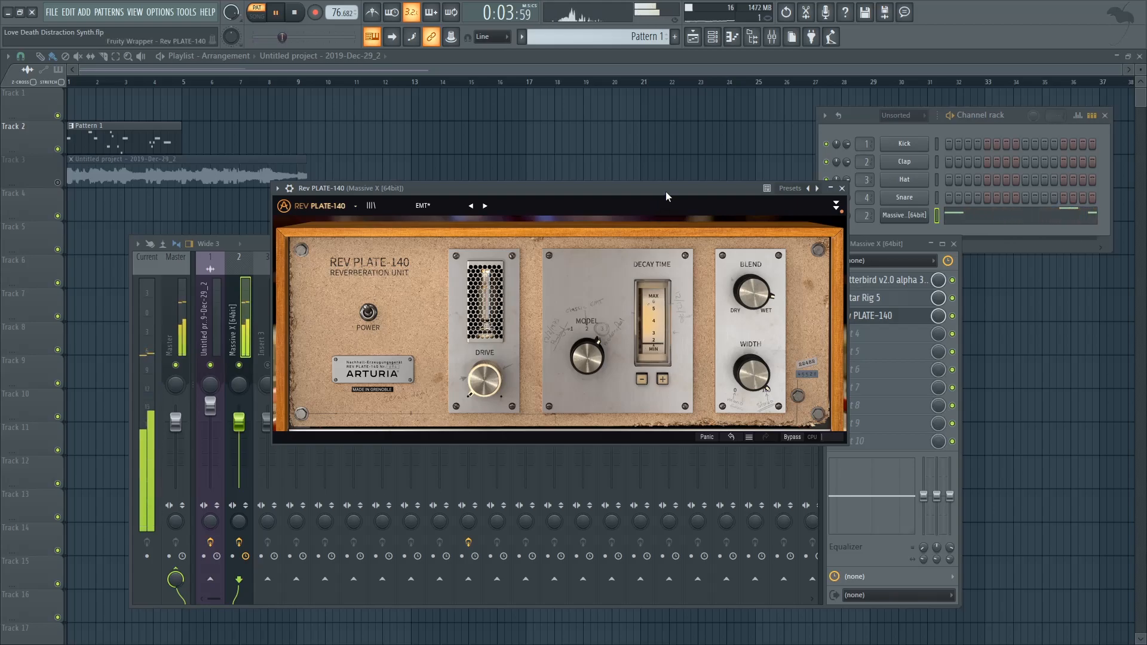
pyautogui.press('space')
# Turn the Rev PLATE-140 Blend knob slightly toward dry, audition it, and close the reverb
pyautogui.moveTo(751, 291); pyautogui.dragTo(752, 300)
pyautogui.moveTo(695, 192); pyautogui.dragTo(680, 192)
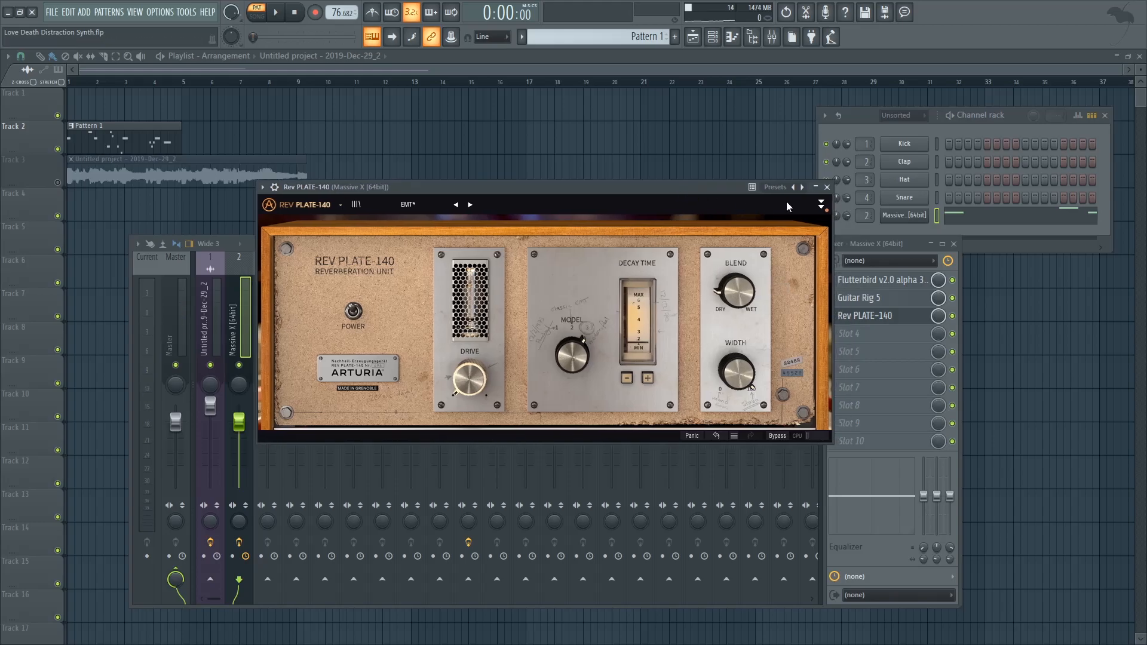
pyautogui.press('space')
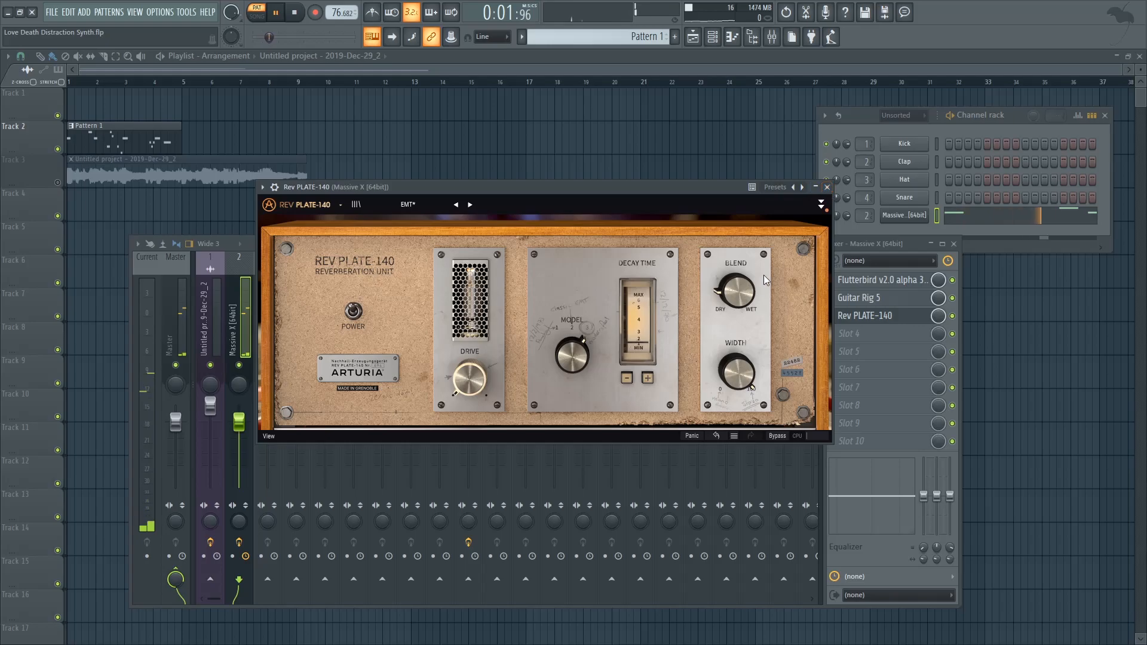
pyautogui.click(827, 187)
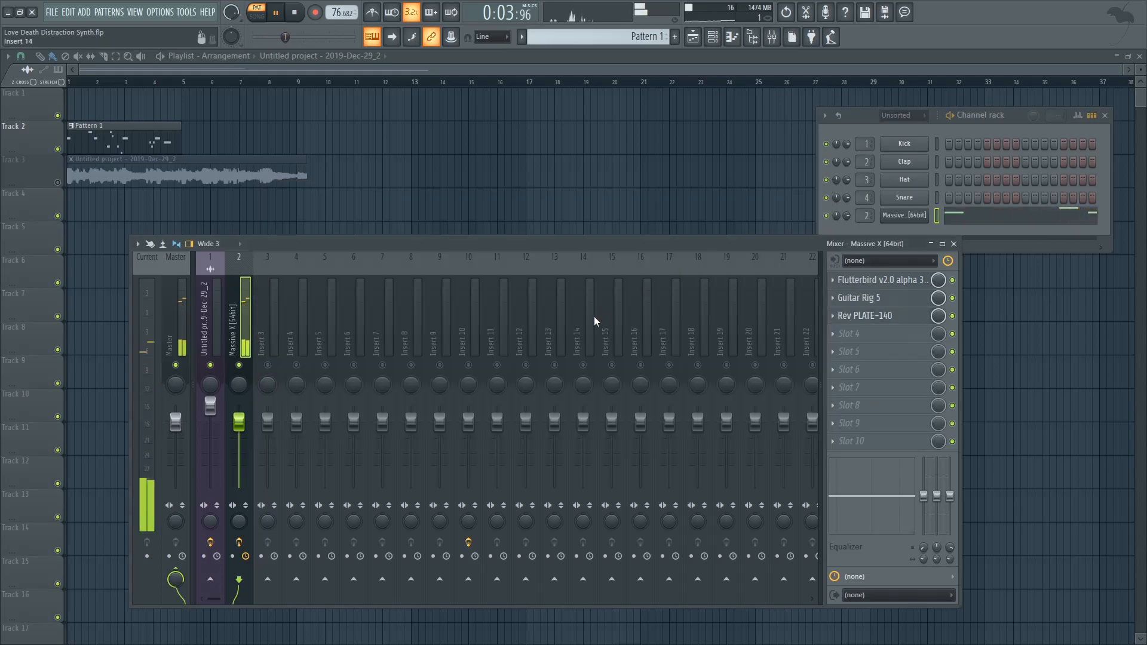
pyautogui.press('space')
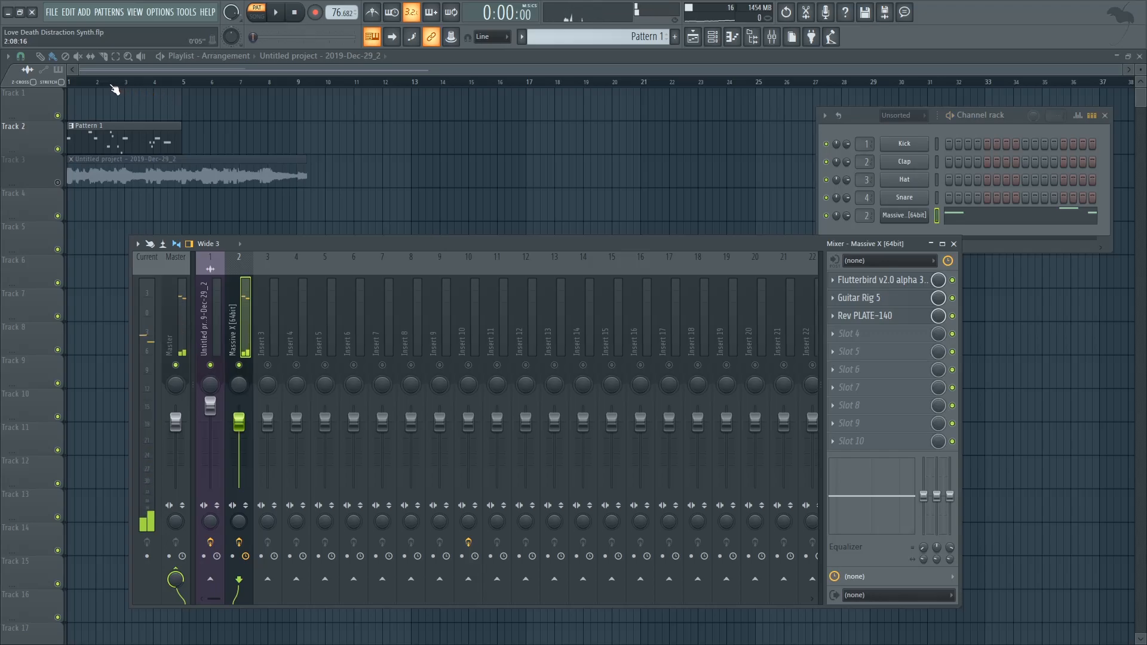
# Compare Track 2 and Track 3 by alternating their mutes while playing the arrangement from the start
pyautogui.click(112, 85)
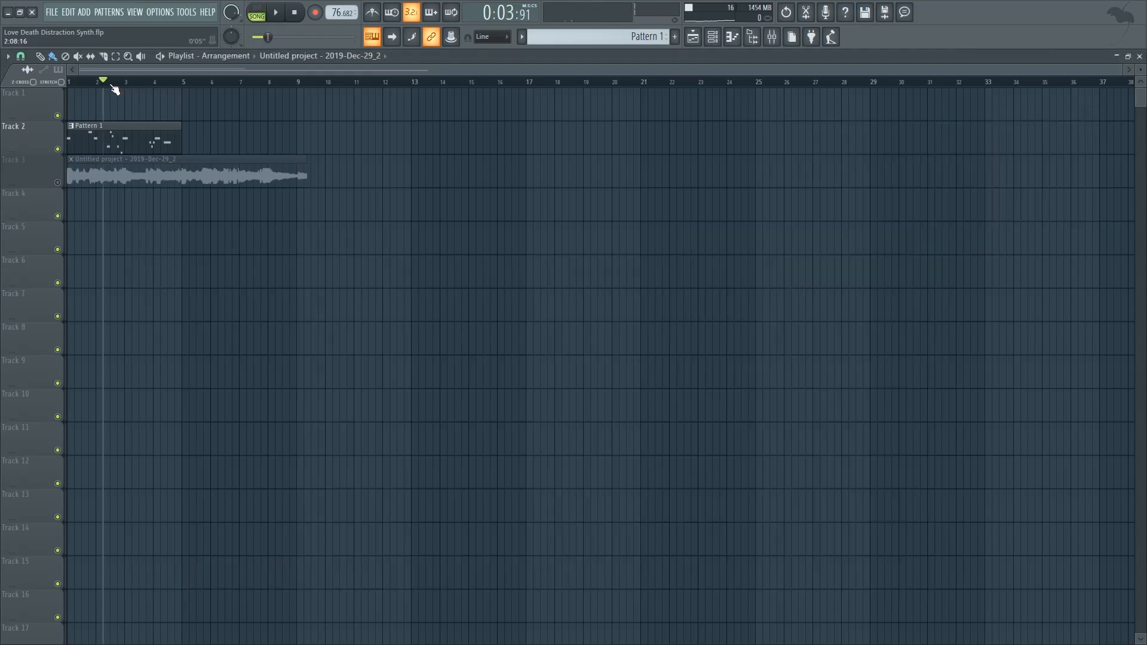
pyautogui.click(57, 182)
pyautogui.click(57, 149)
pyautogui.press('space')
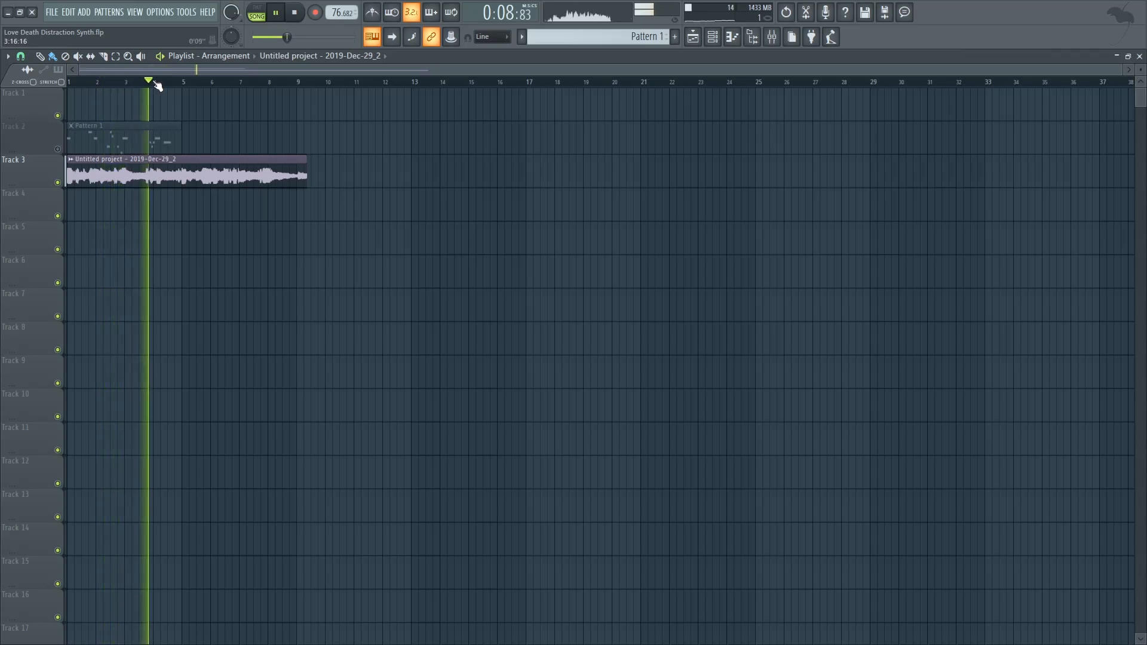
pyautogui.click(57, 182)
pyautogui.click(58, 150)
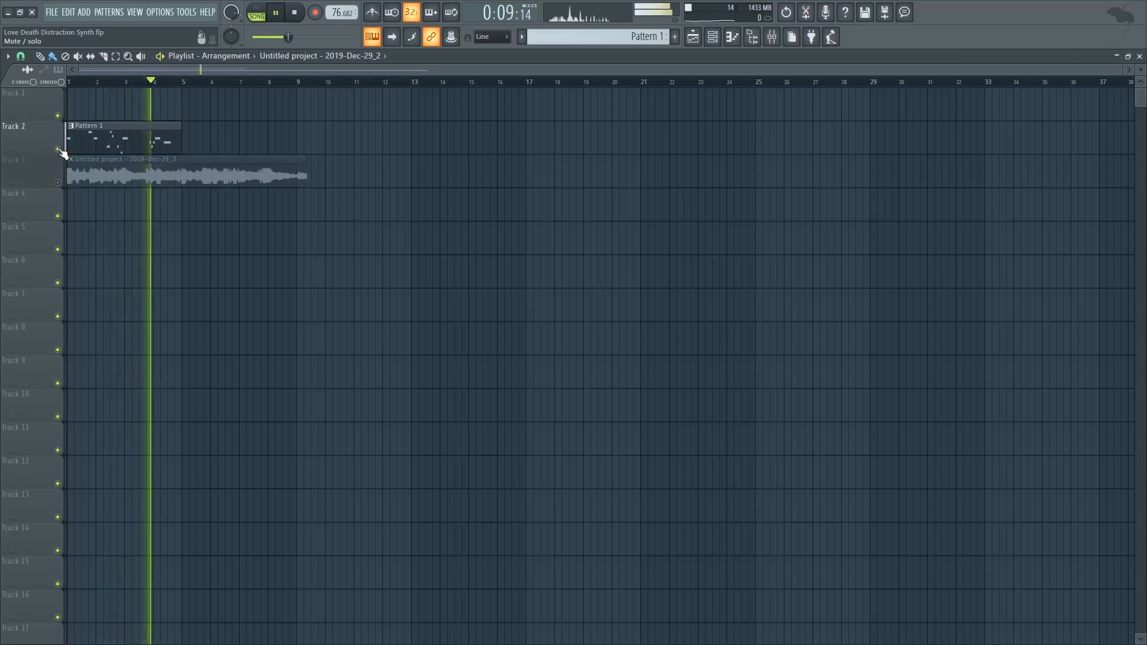
pyautogui.press('space')
# Mute Track 2 and reopen the mixer
pyautogui.click(57, 149)
pyautogui.click(772, 37)
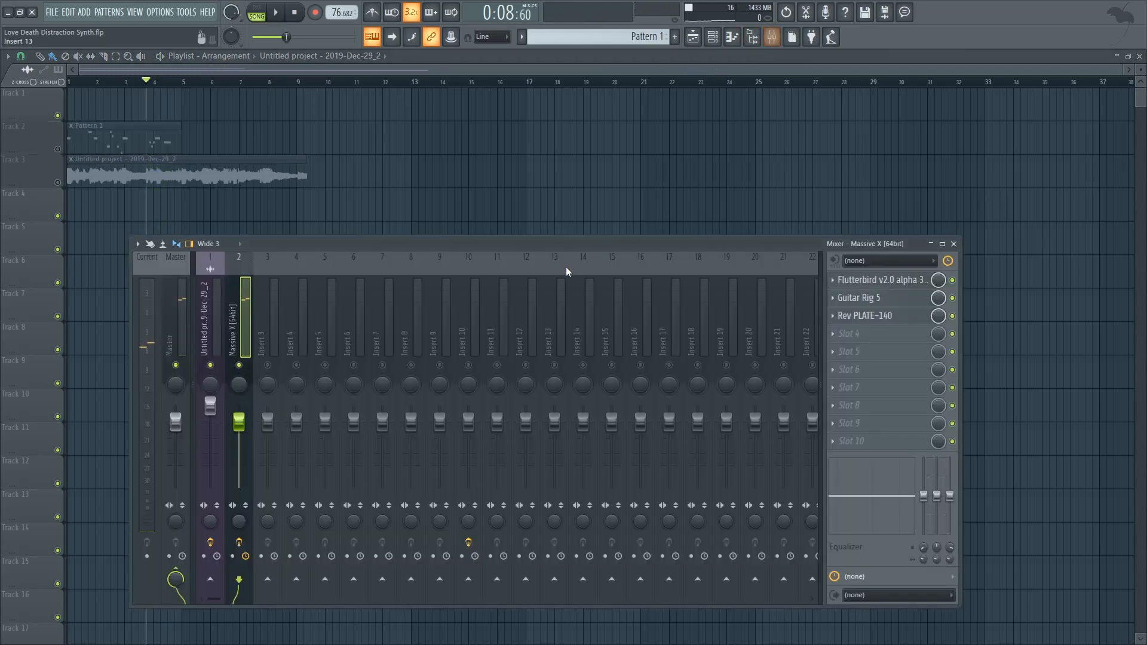